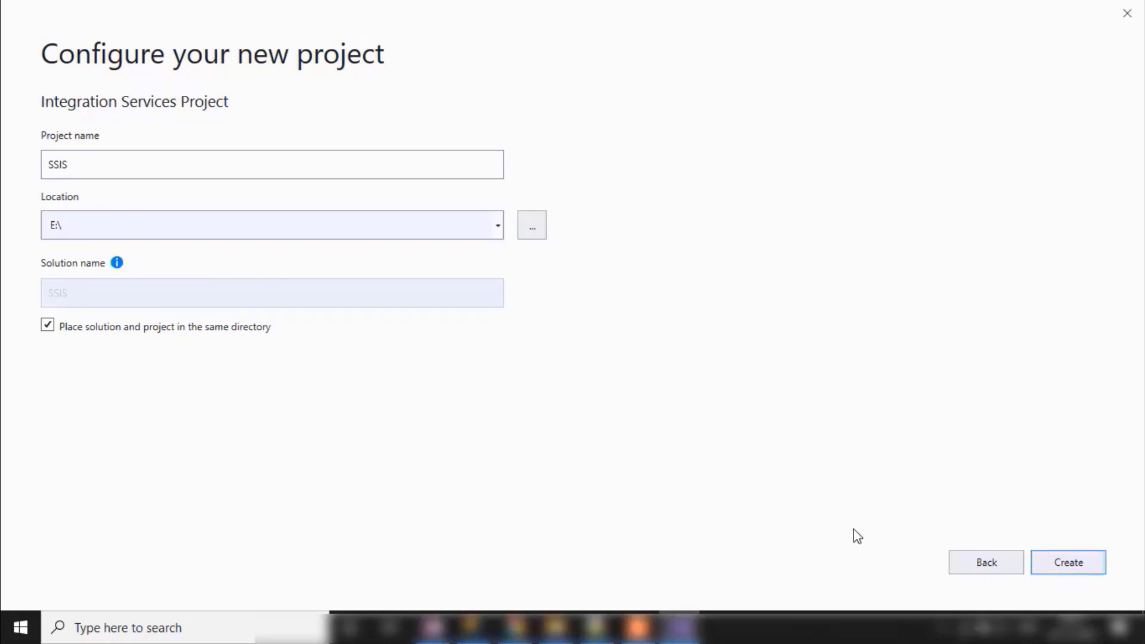
# Step: Create the Integration Services project SSIS in E:\ and close the Getting Started pane
pyautogui.click(1076, 573)
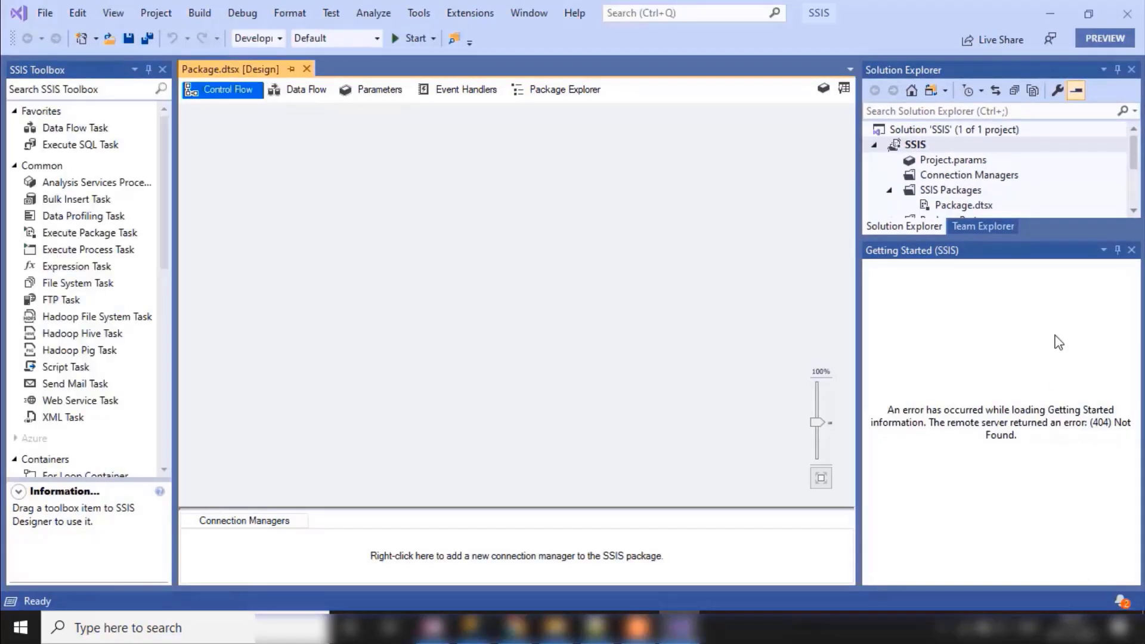
pyautogui.click(1131, 250)
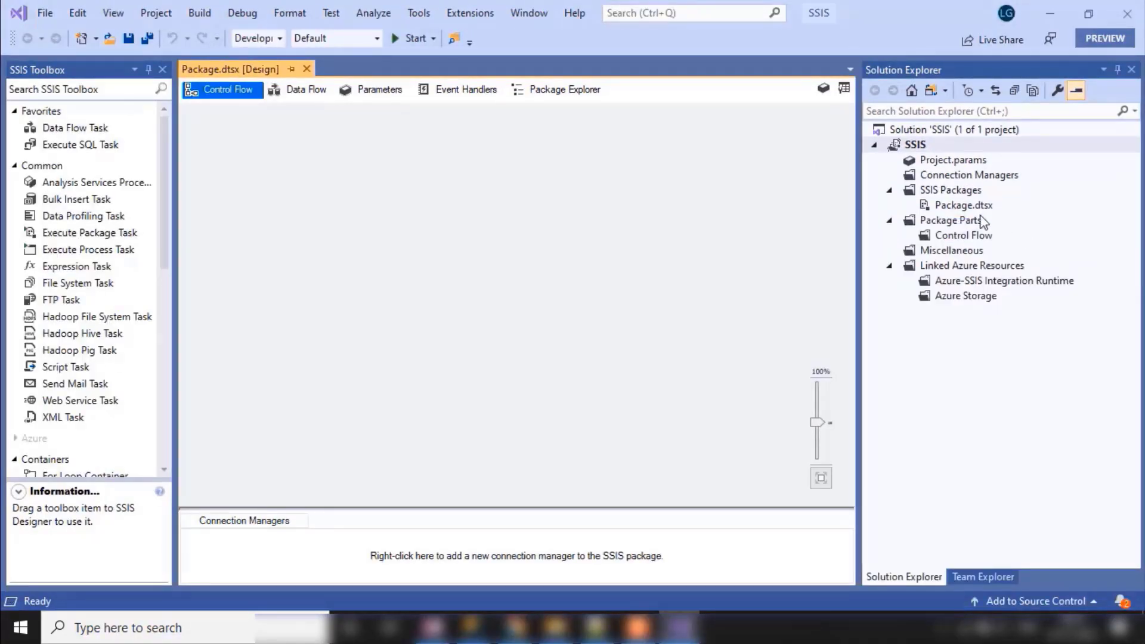
# Step: Rename the package Package.dtsx to ExcelToSqlServer.dtsx and reload all changed files
pyautogui.click(949, 207)
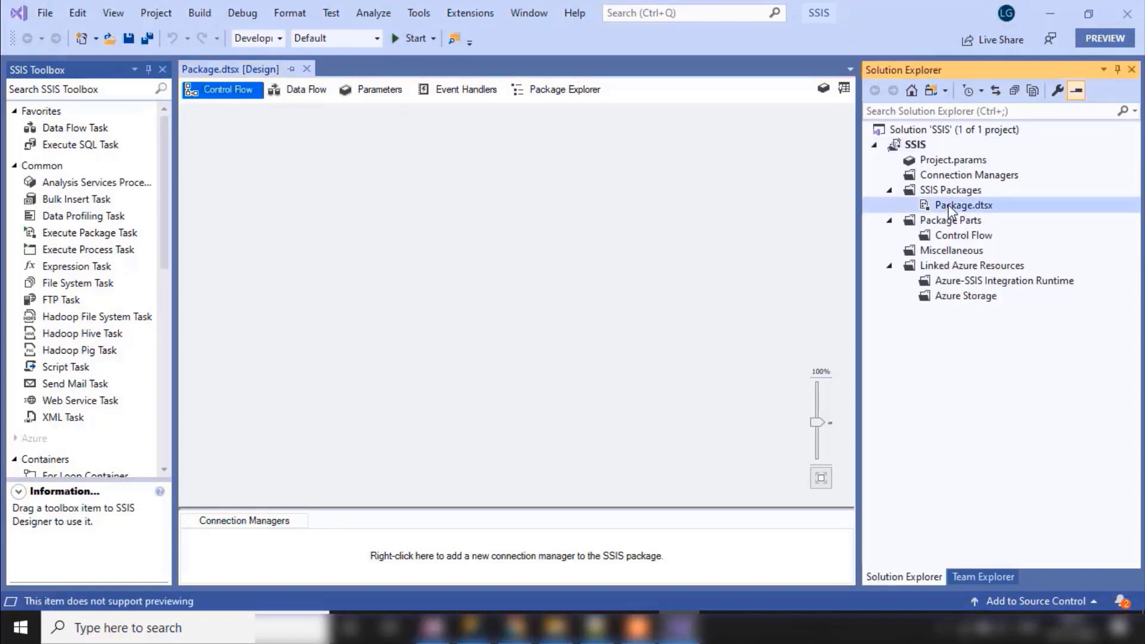
pyautogui.rightClick(950, 207)
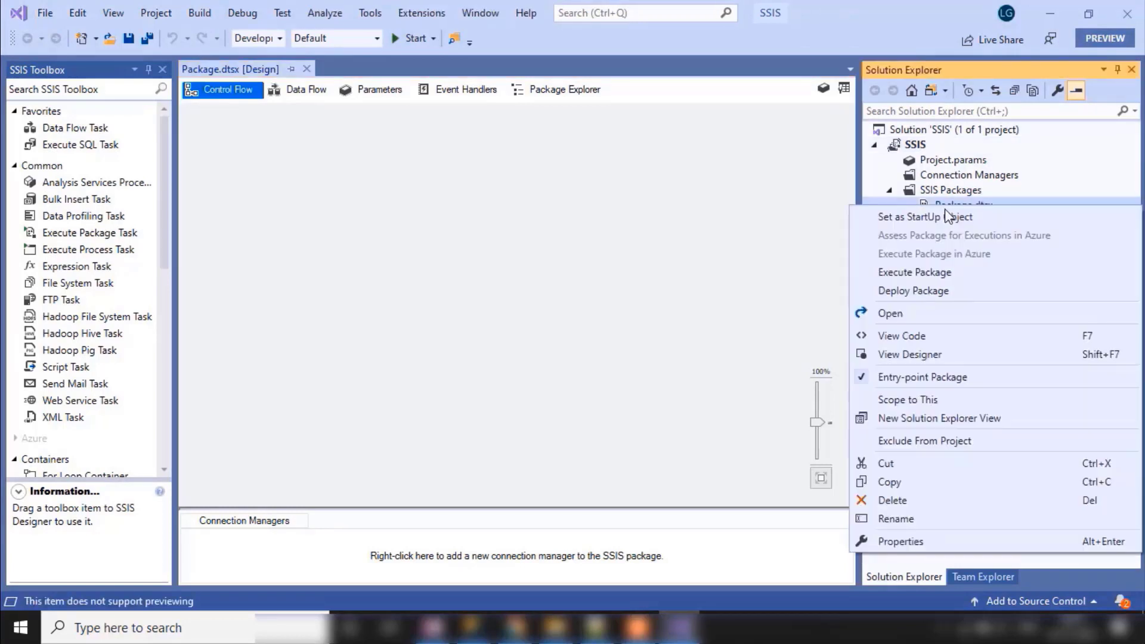
pyautogui.click(896, 519)
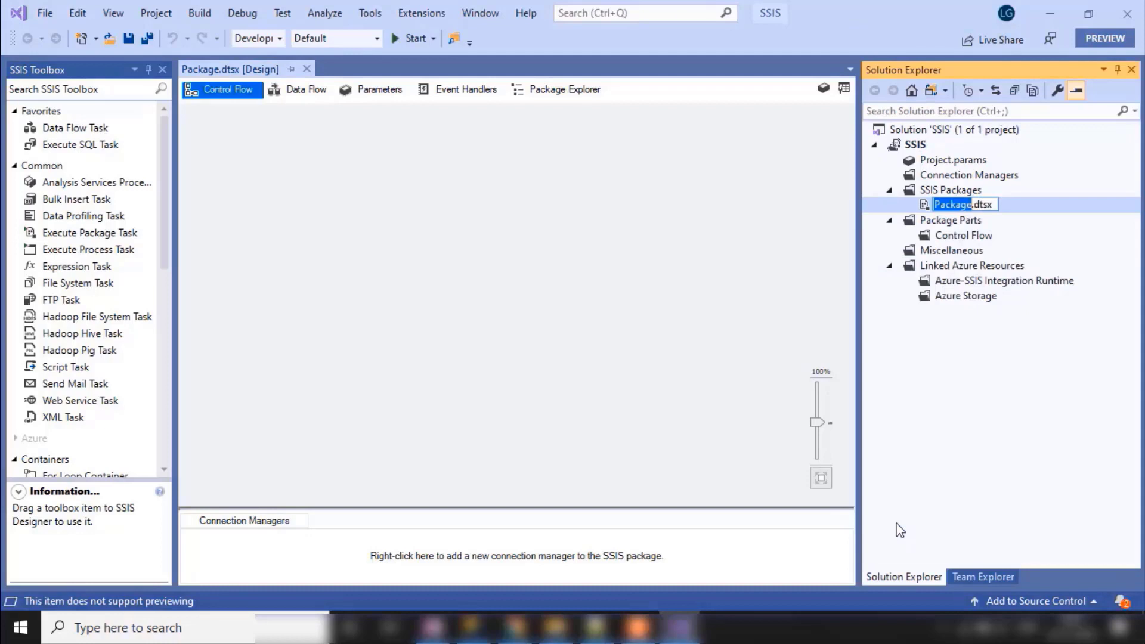
pyautogui.write('Ex')
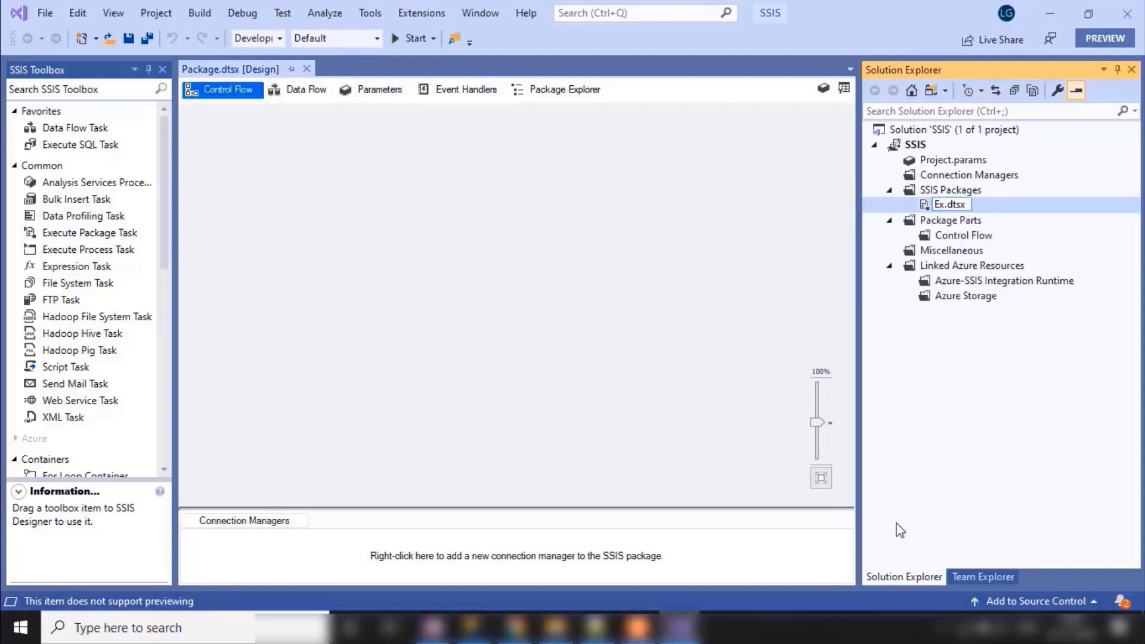
pyautogui.write('celToSqlSer')
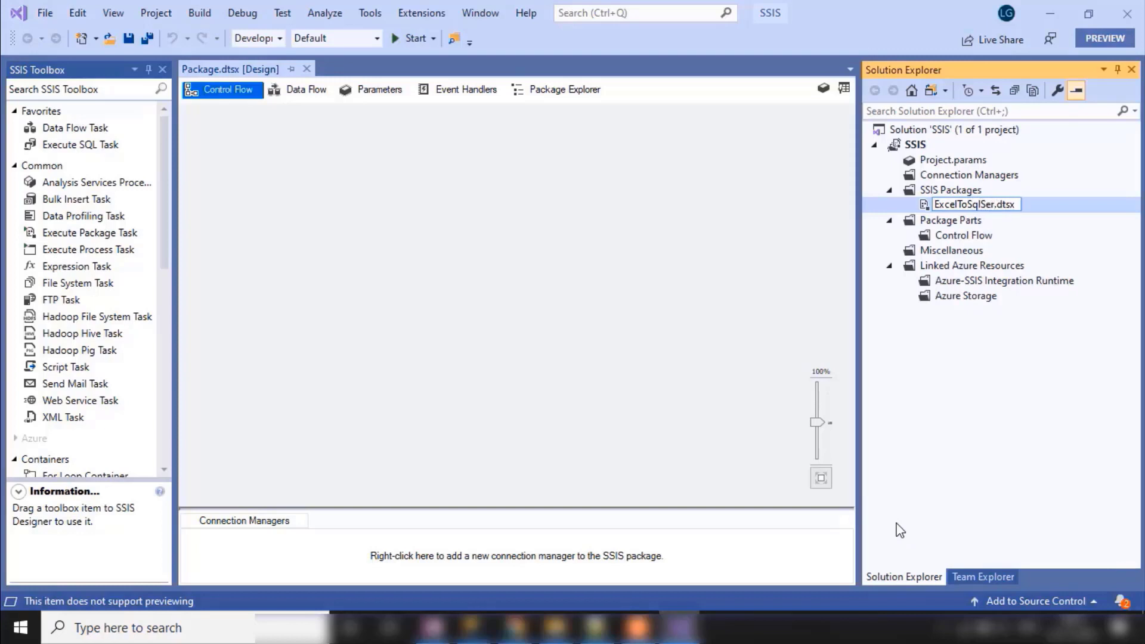
pyautogui.write('ver')
pyautogui.press('Return')
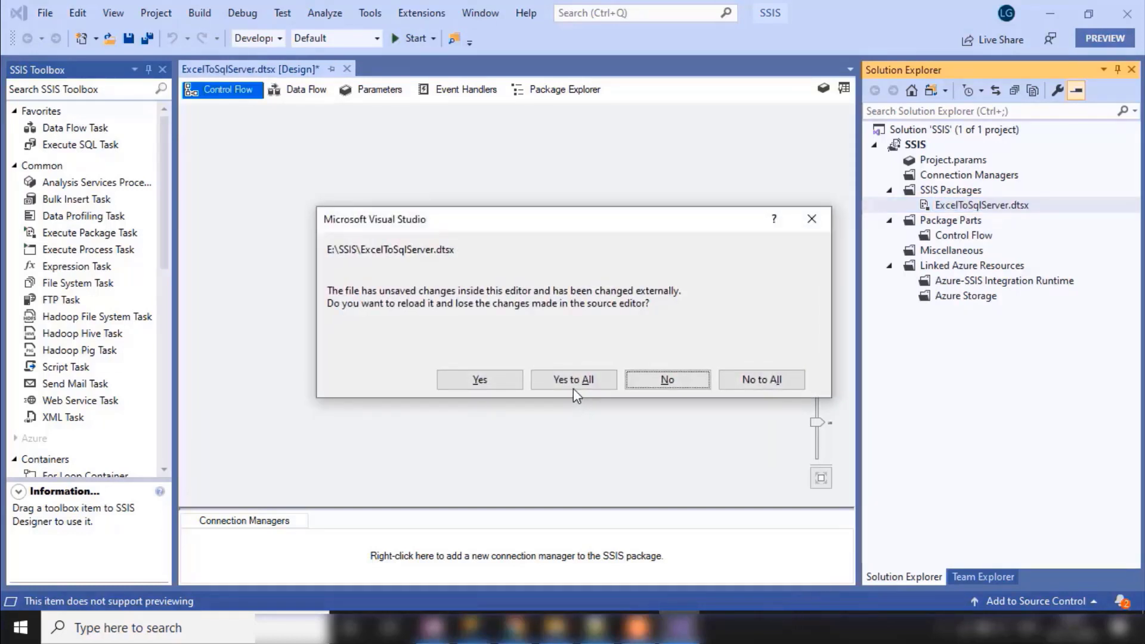
pyautogui.click(574, 380)
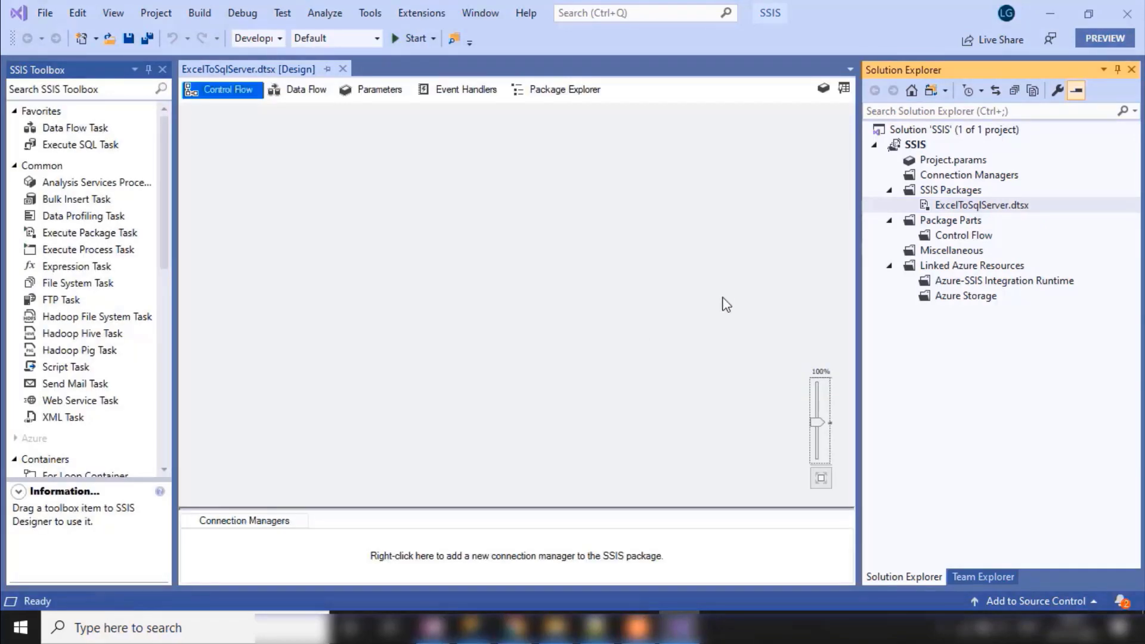
# Step: Add a new project-level connection manager of type EXCEL, opening its connection settings
pyautogui.click(944, 176)
pyautogui.rightClick(943, 174)
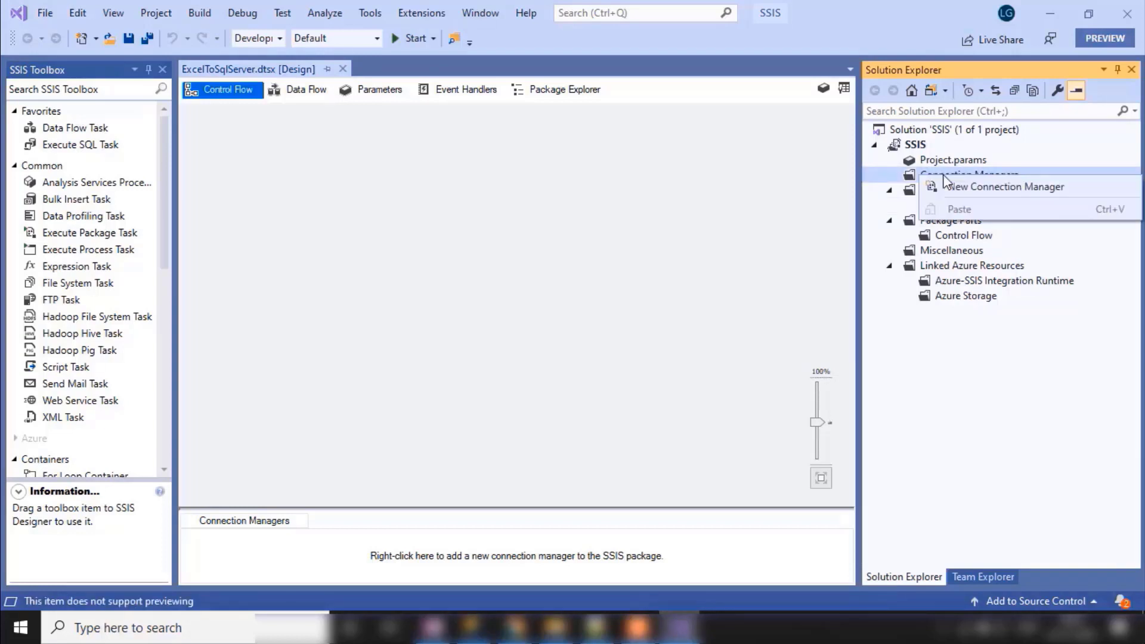
pyautogui.click(949, 187)
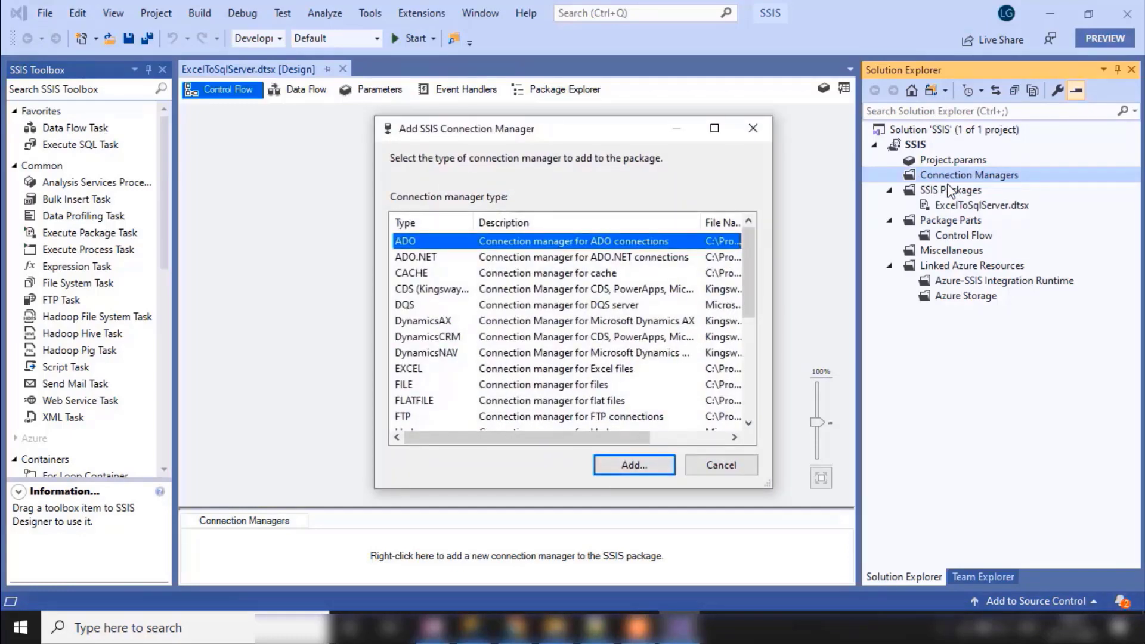
pyautogui.click(439, 369)
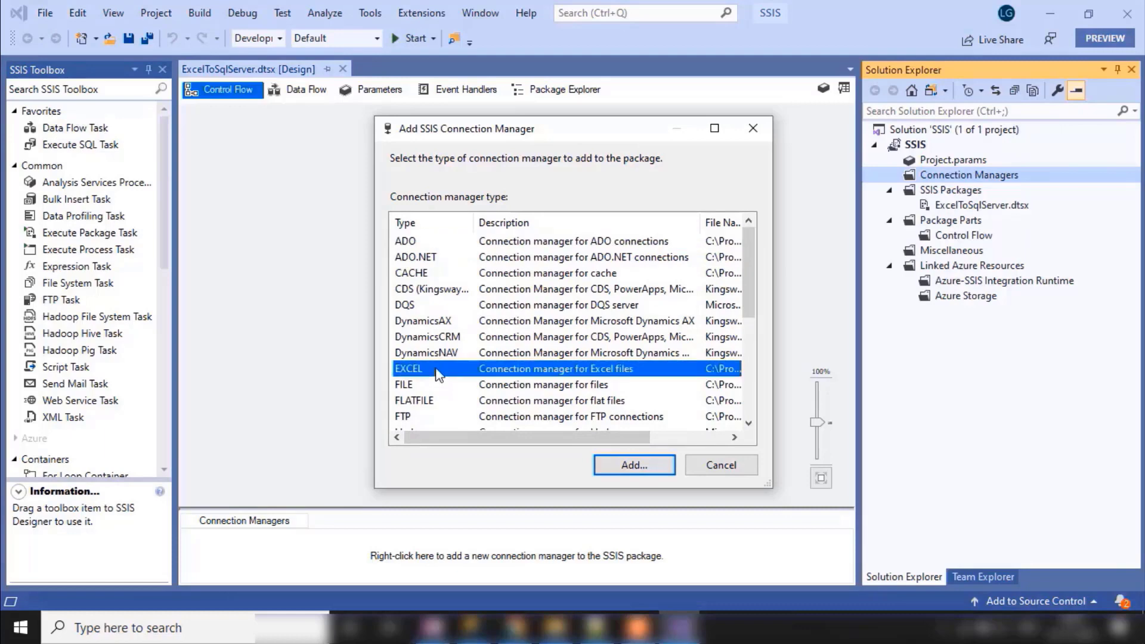
pyautogui.click(627, 465)
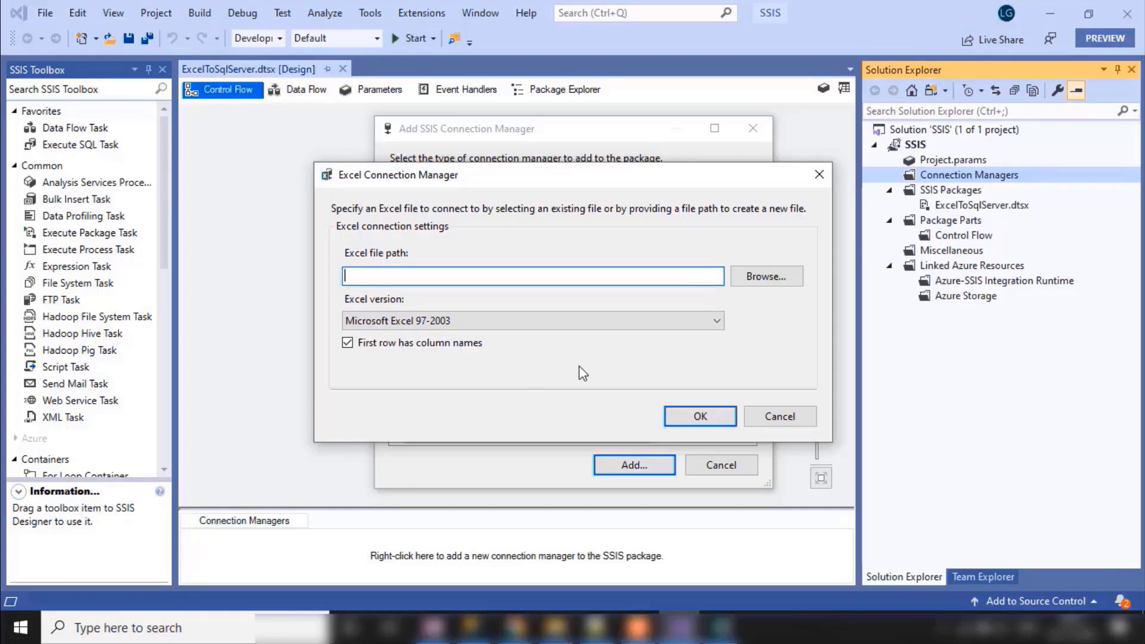
# Step: Switch to Excel and examine the Id and Name header cells of UsersData.xls
pyautogui.click(720, 637)
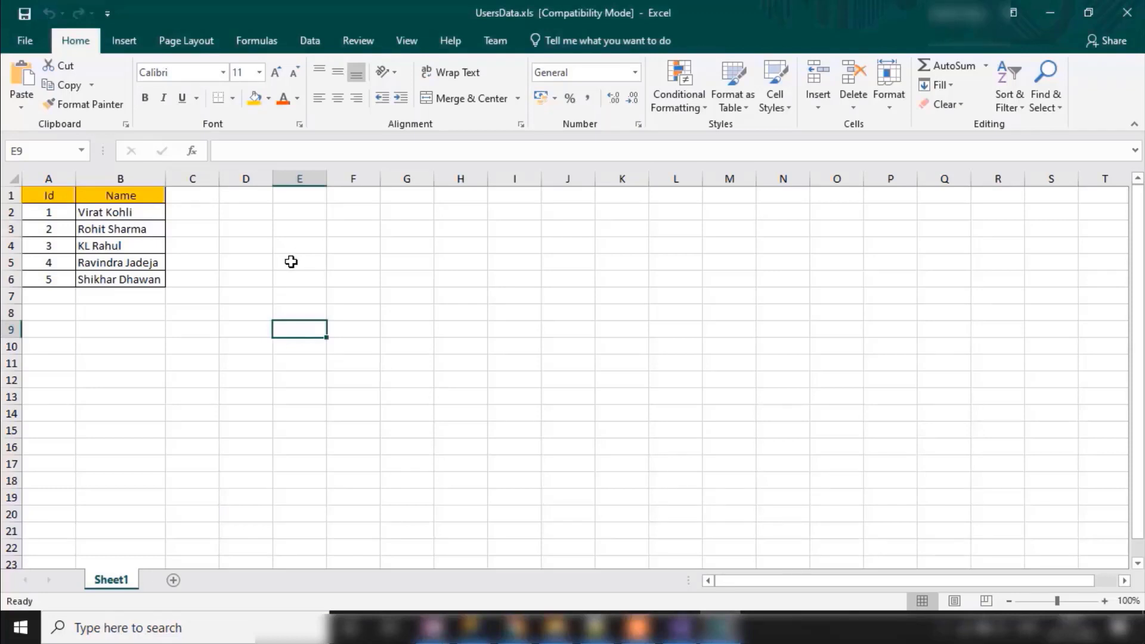
pyautogui.click(48, 200)
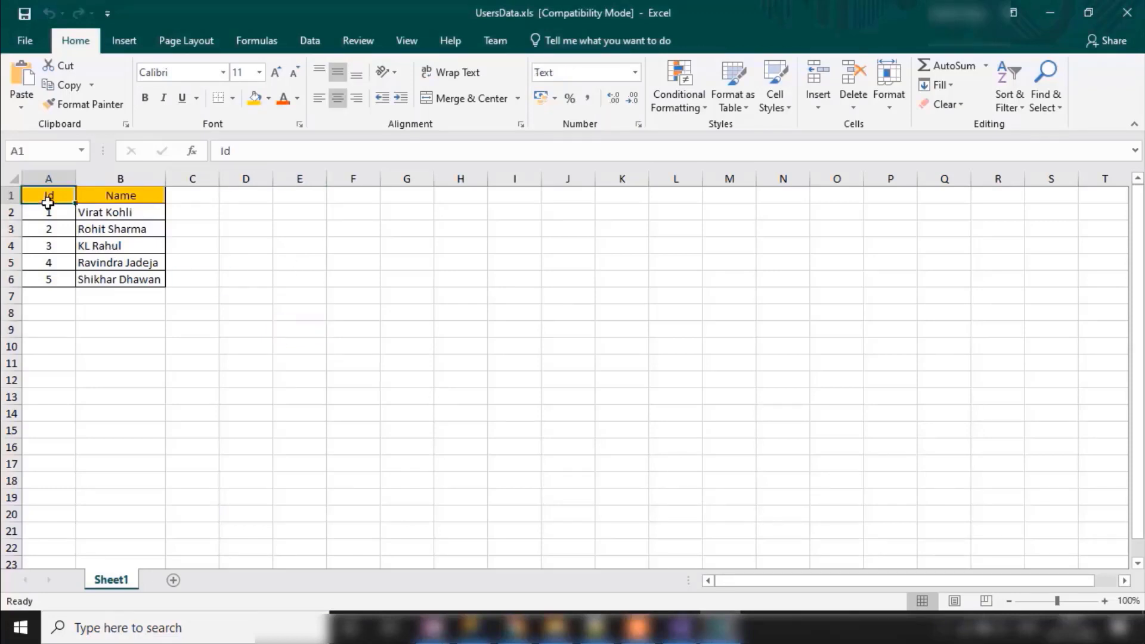
pyautogui.click(94, 201)
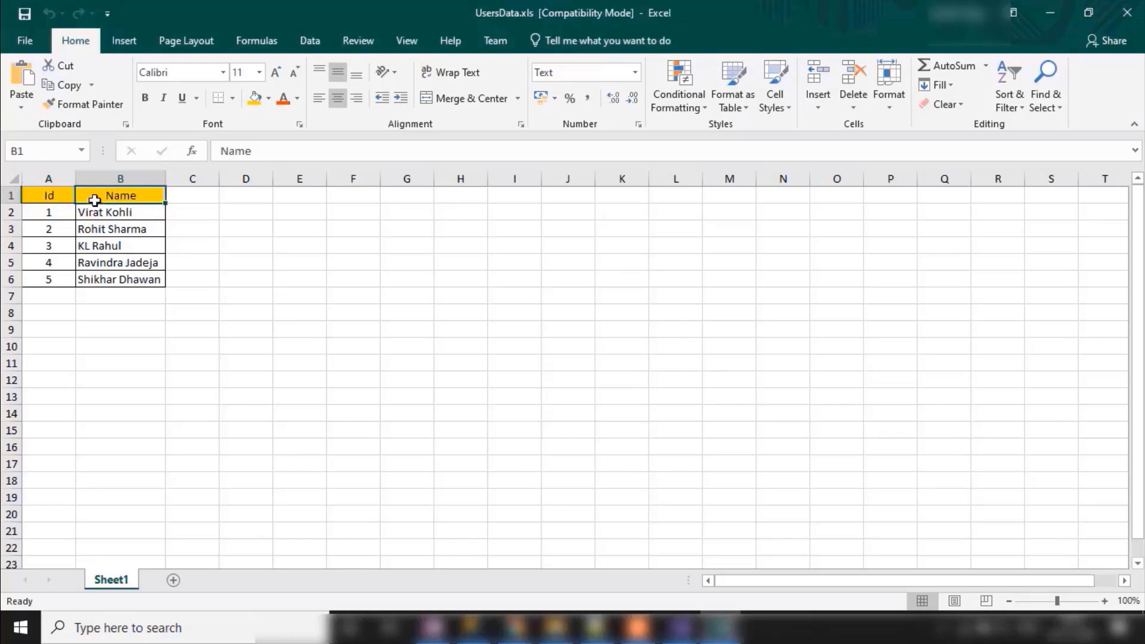
# Step: Check which file format UsersData.xls is saved in through Save As, without saving, and return to the sheet
pyautogui.click(25, 43)
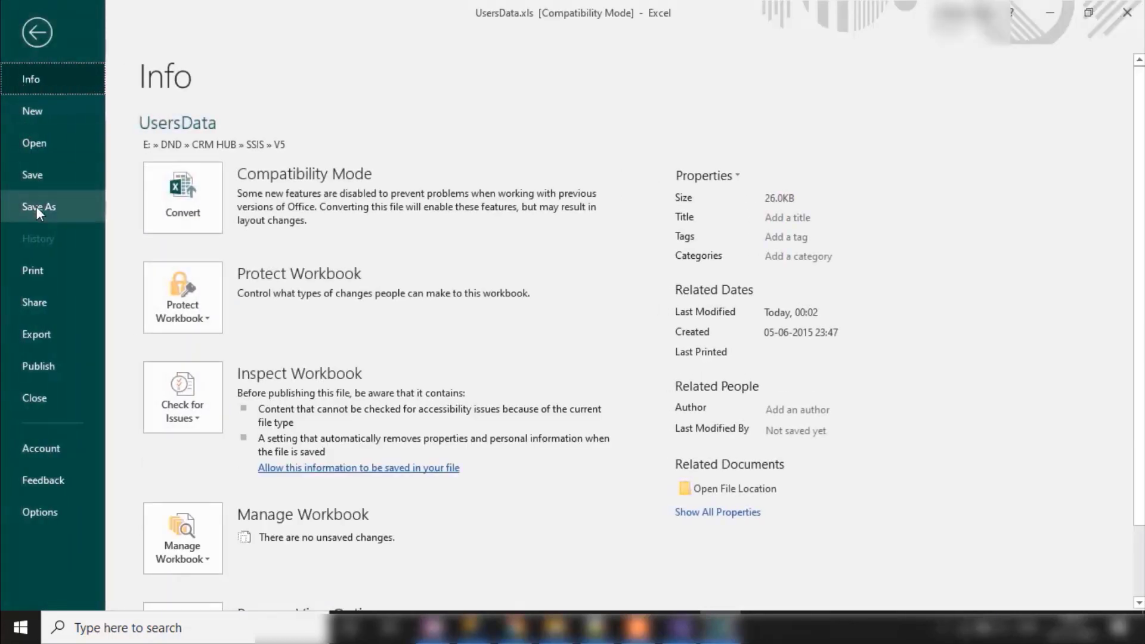
pyautogui.click(36, 206)
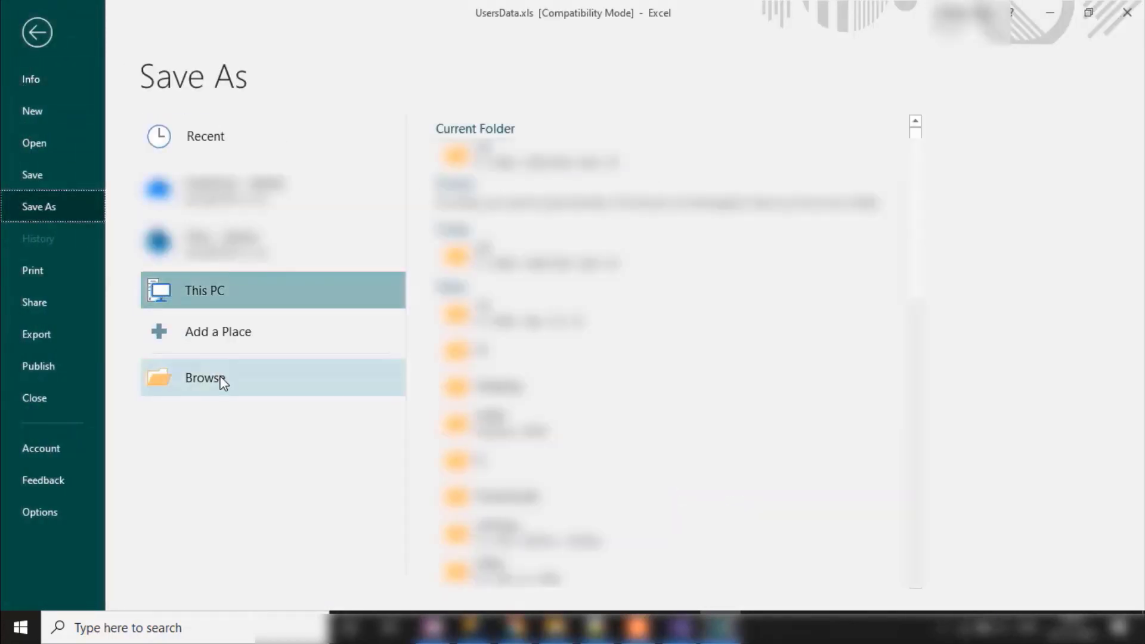
pyautogui.click(222, 382)
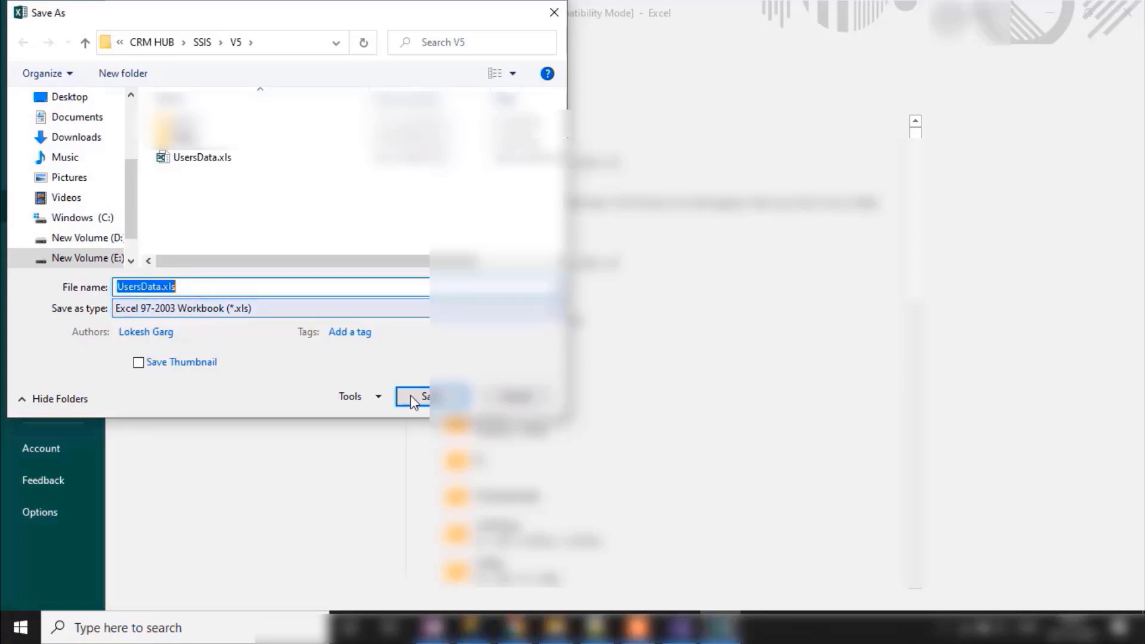
pyautogui.click(516, 396)
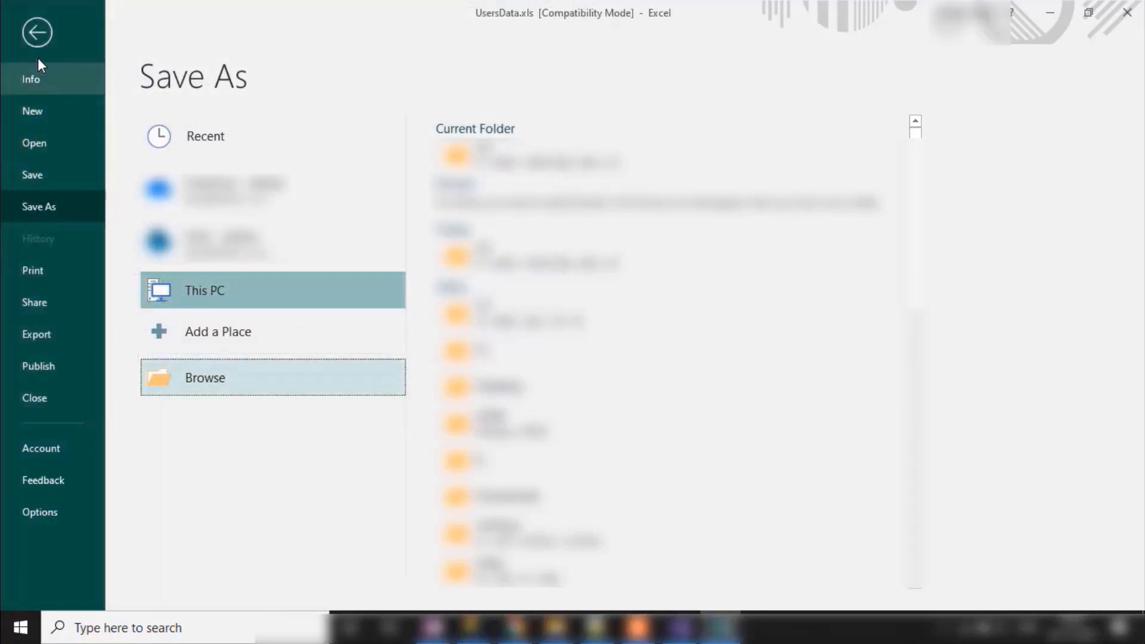
pyautogui.click(31, 42)
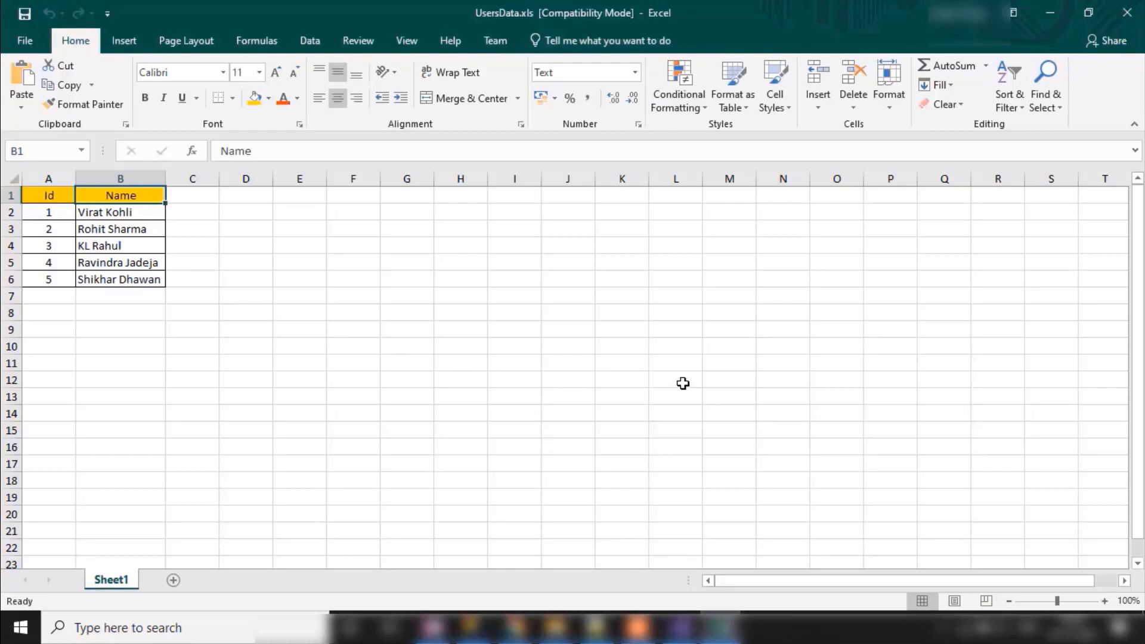
# Step: Switch back to Visual Studio and create the Excel connection with UsersData.xls from the V5 folder as its source file
pyautogui.click(673, 632)
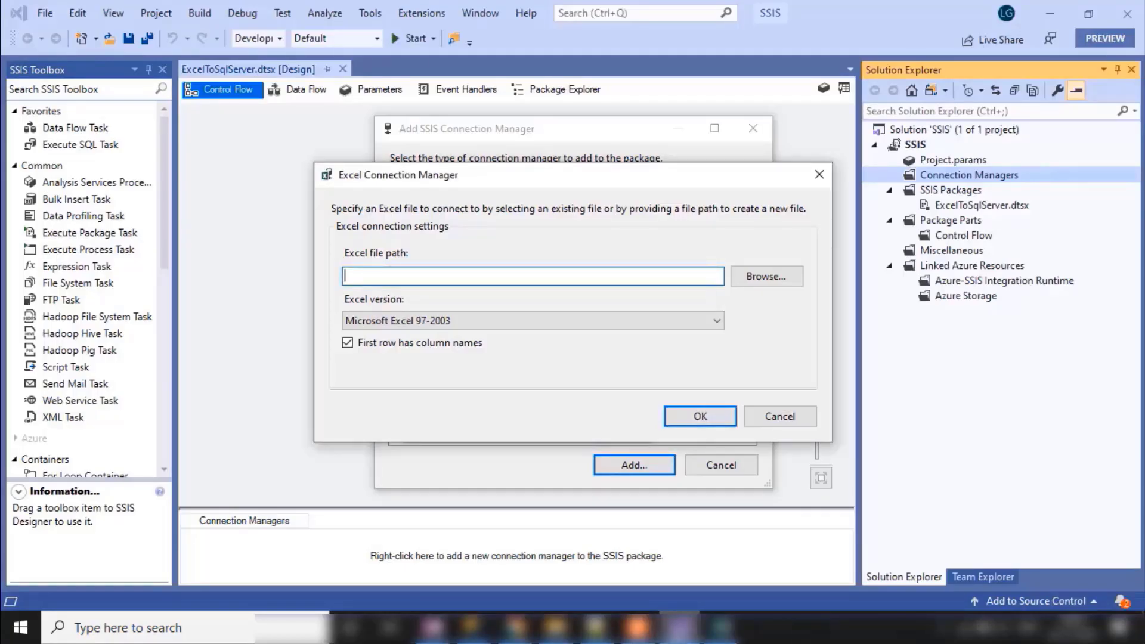
pyautogui.click(767, 278)
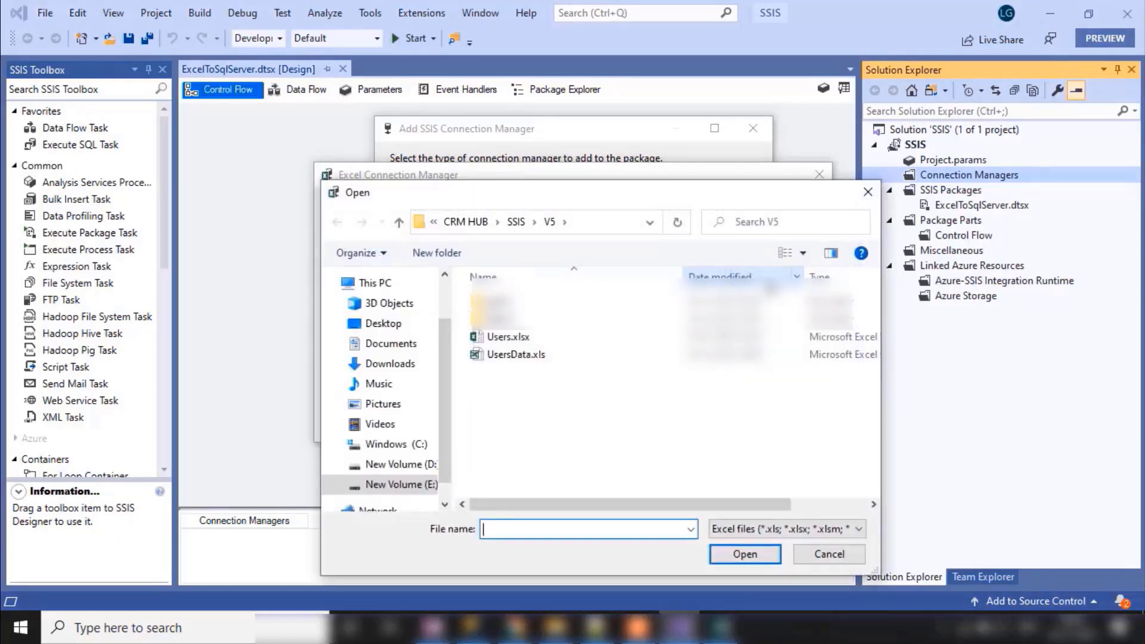
pyautogui.click(539, 356)
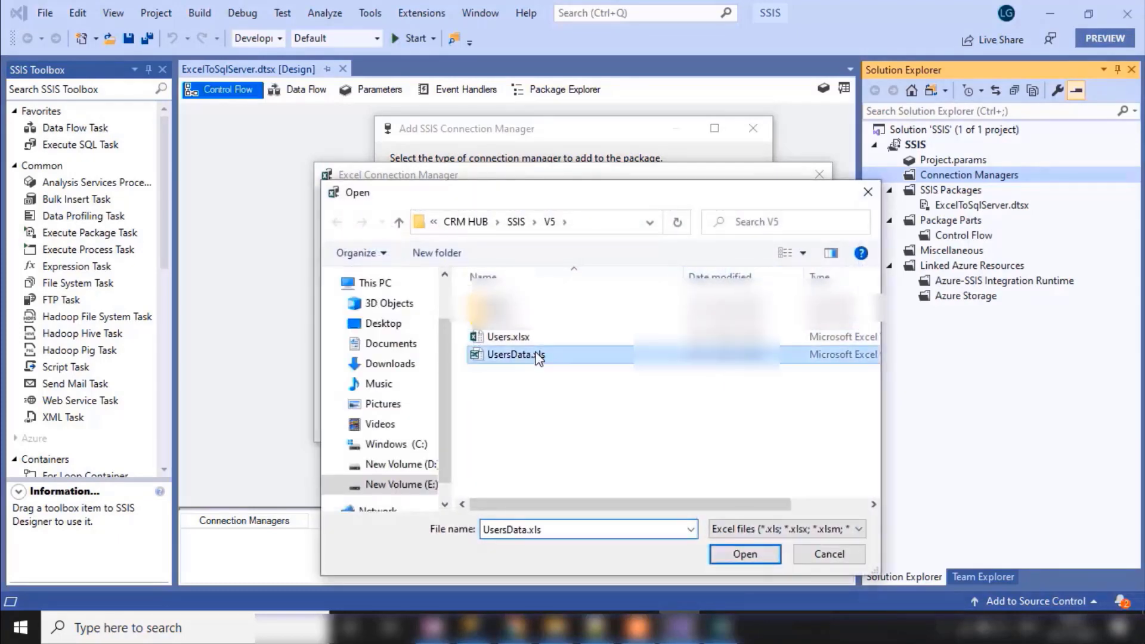
pyautogui.click(747, 555)
pyautogui.click(693, 417)
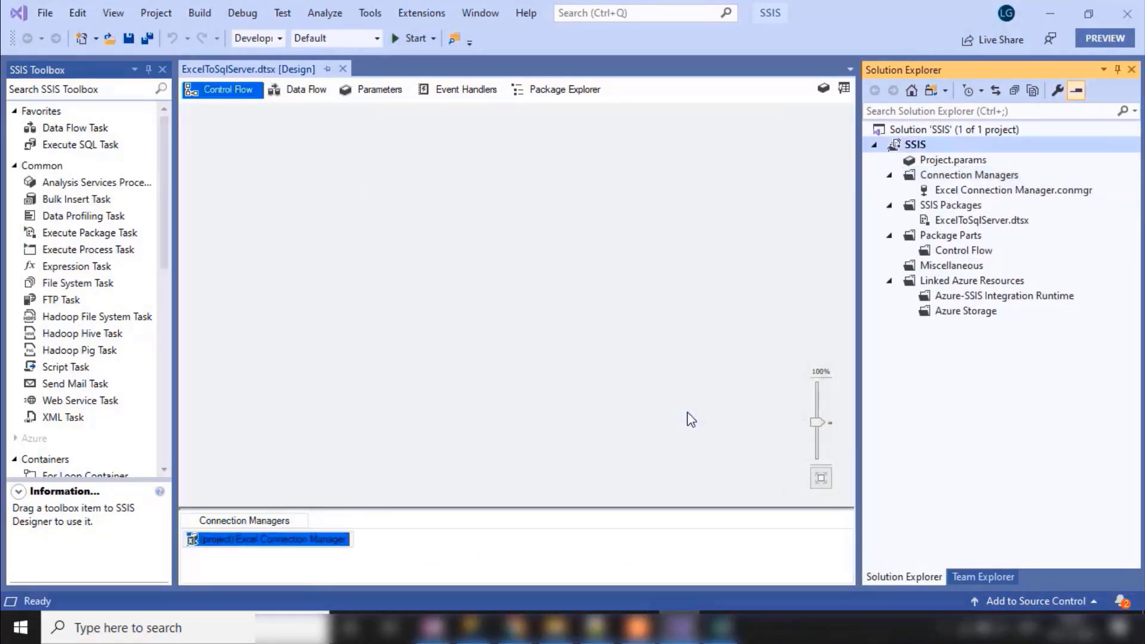
# Step: Add another project-level connection manager of type OLEDB, opening its data connection configuration
pyautogui.click(948, 178)
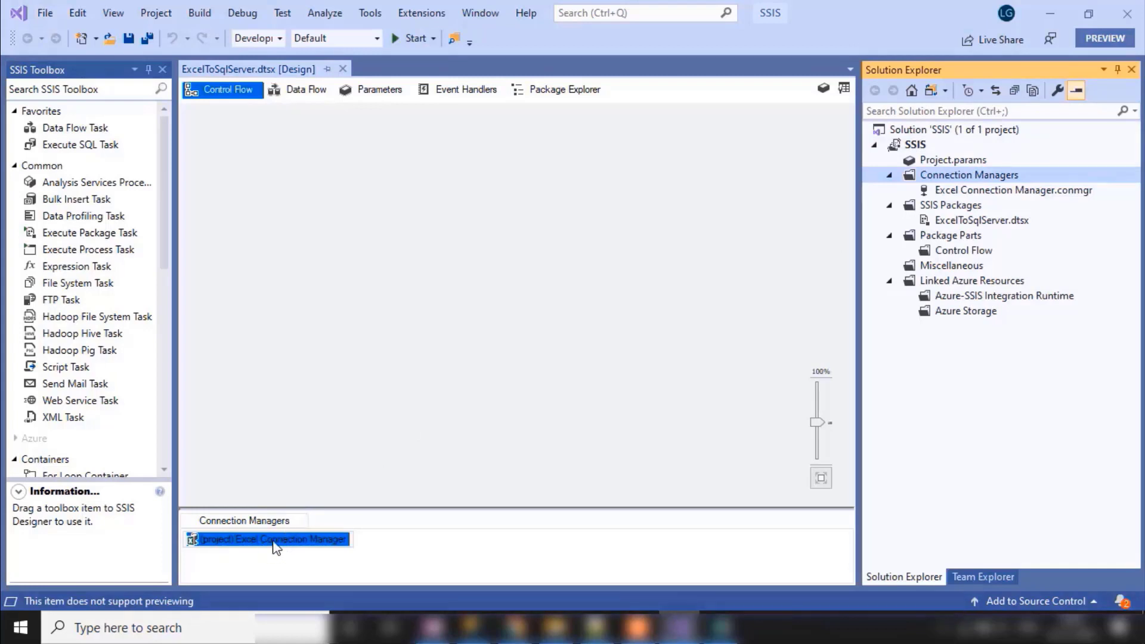
pyautogui.rightClick(947, 178)
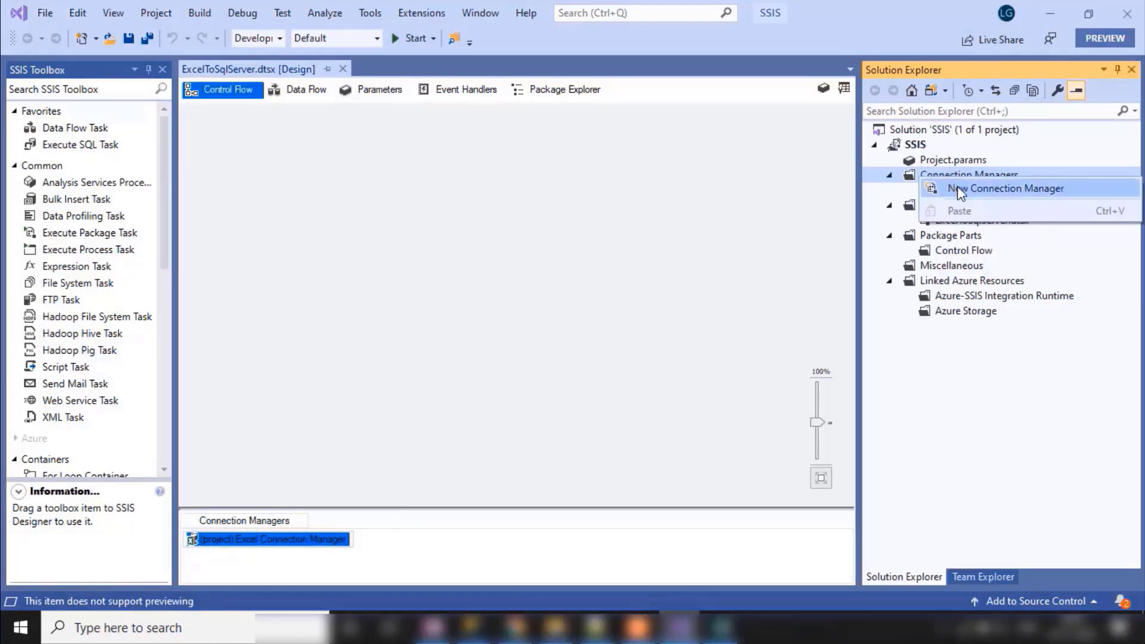
pyautogui.click(958, 188)
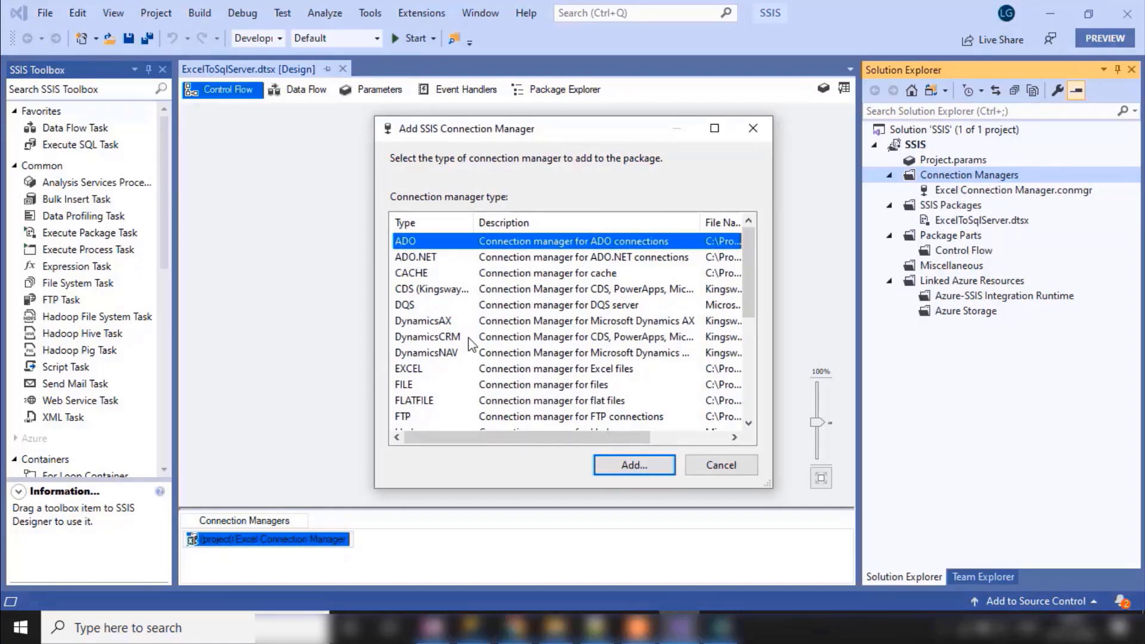
pyautogui.scroll(-5, 471, 343)
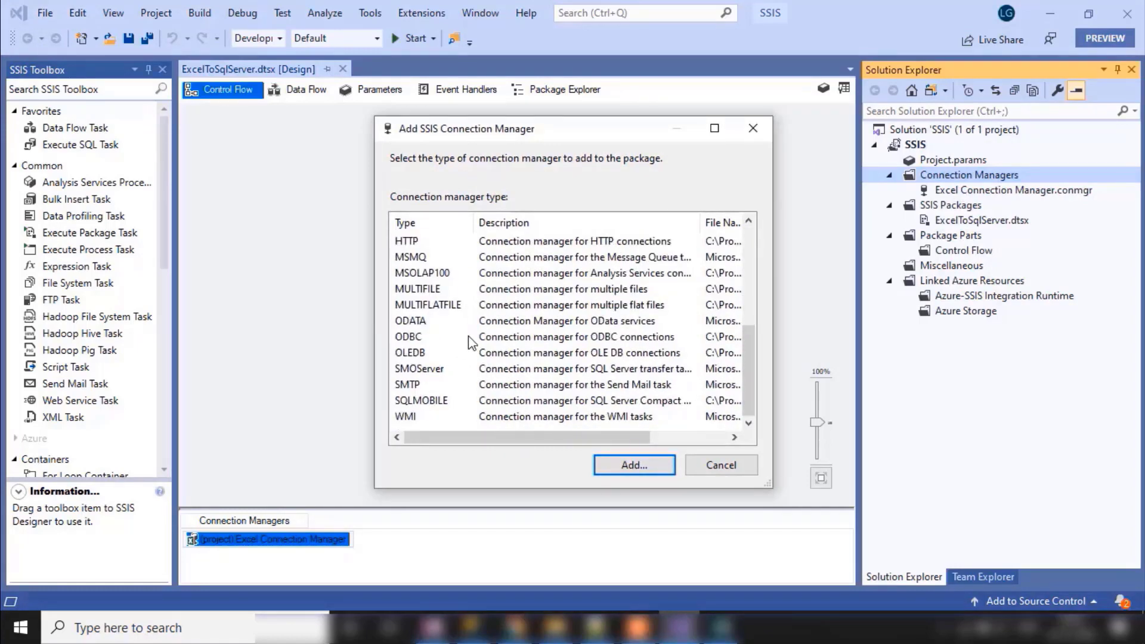
pyautogui.scroll(2, 470, 343)
pyautogui.scroll(-2, 470, 343)
pyautogui.scroll(2, 471, 343)
pyautogui.scroll(2, 470, 343)
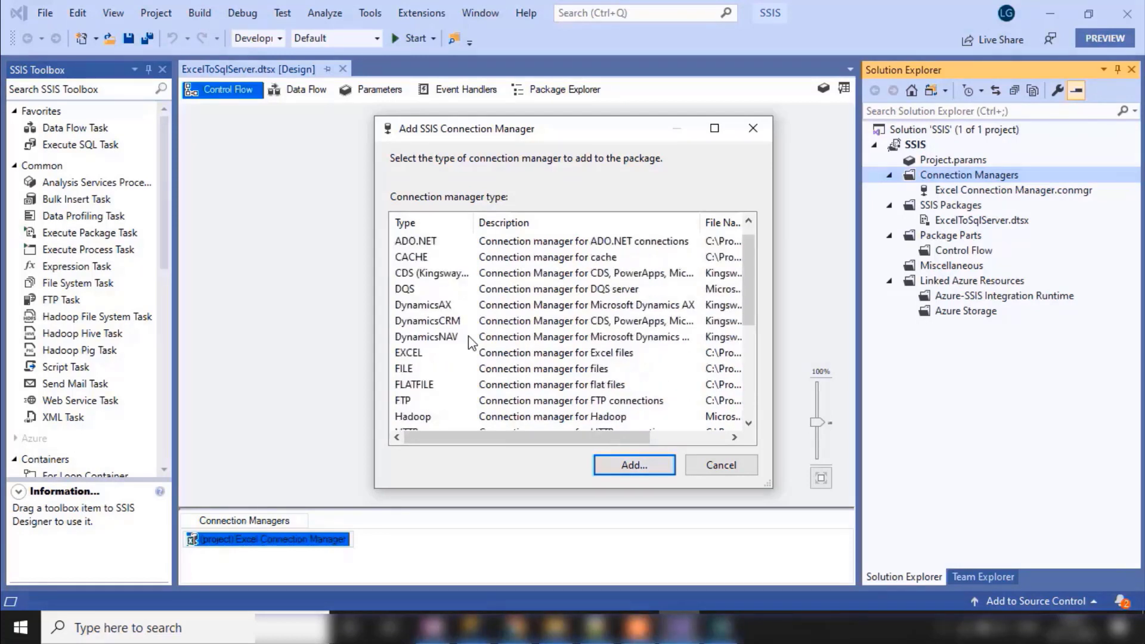
pyautogui.scroll(1, 470, 343)
pyautogui.scroll(-5, 471, 343)
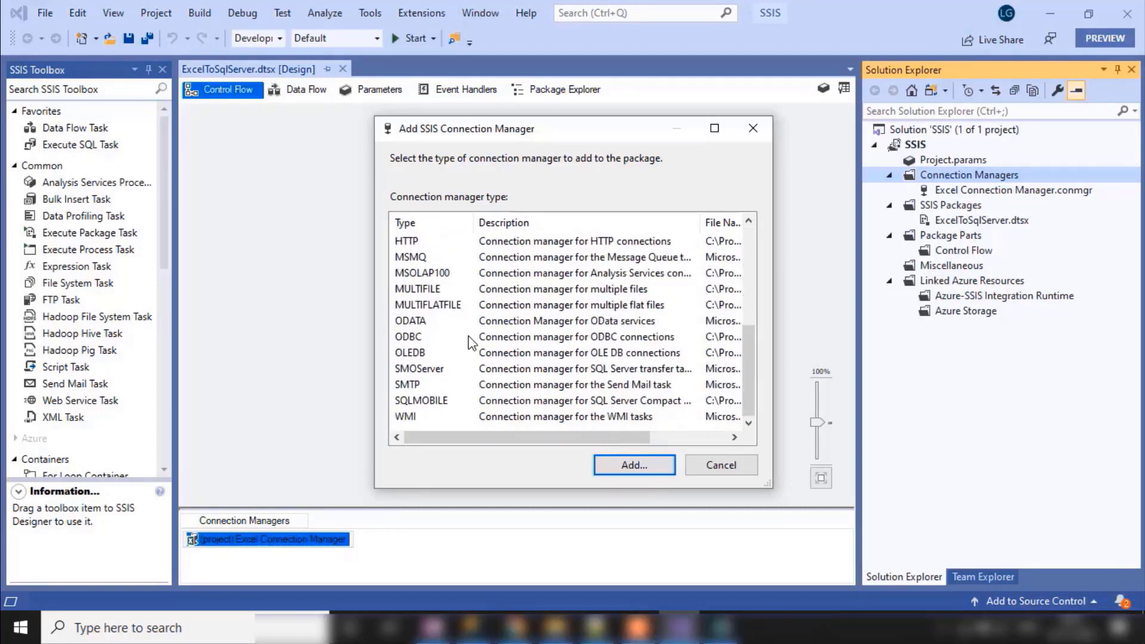
pyautogui.click(440, 353)
pyautogui.click(628, 468)
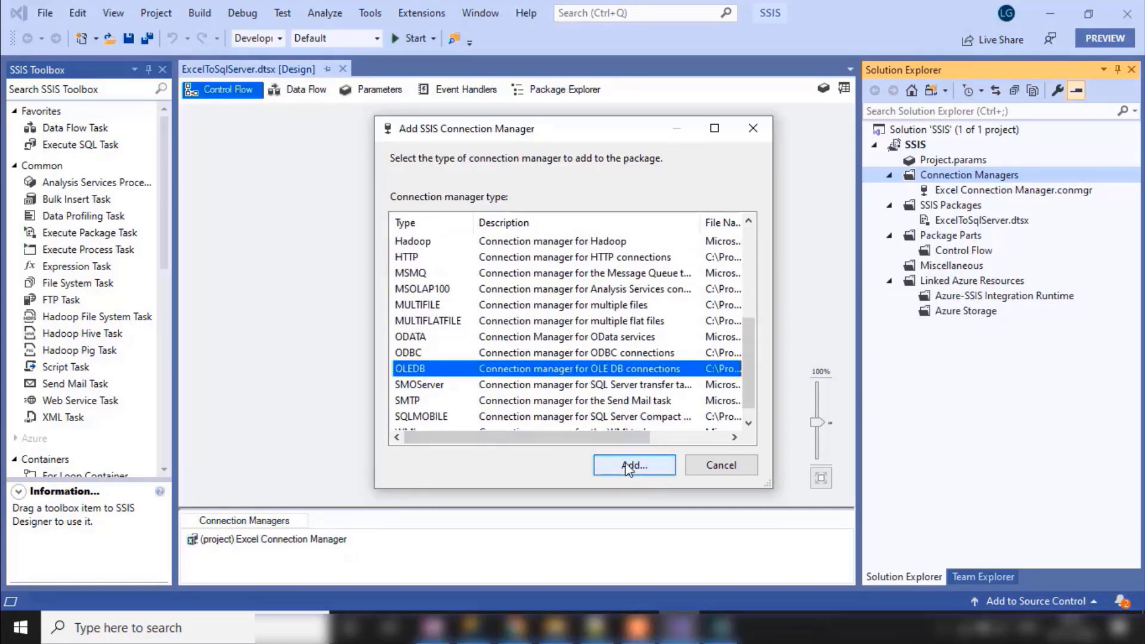
pyautogui.click(627, 468)
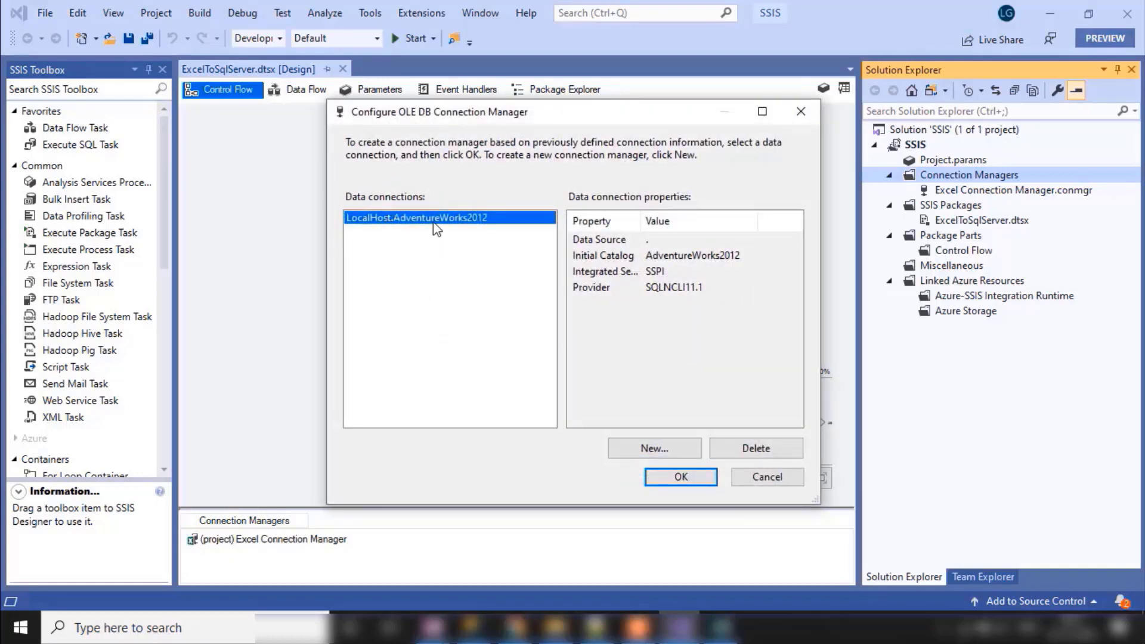
# Step: Define a new OLE DB data connection to server "." using Windows Authentication and the SSIS database
pyautogui.click(644, 454)
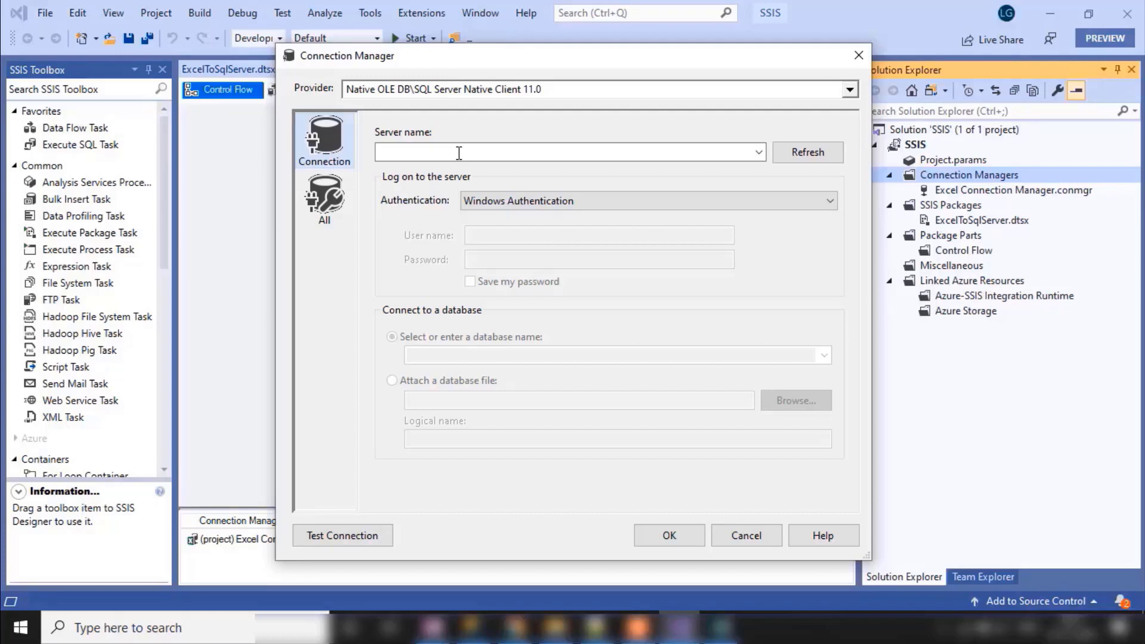
pyautogui.click(459, 153)
pyautogui.write('.')
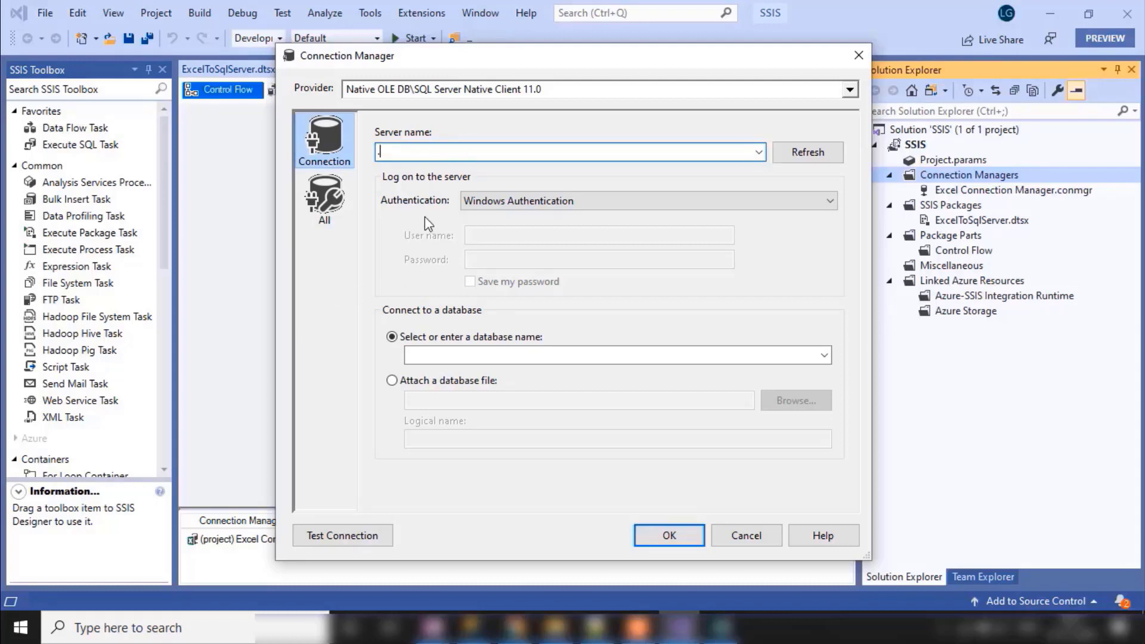
pyautogui.click(496, 206)
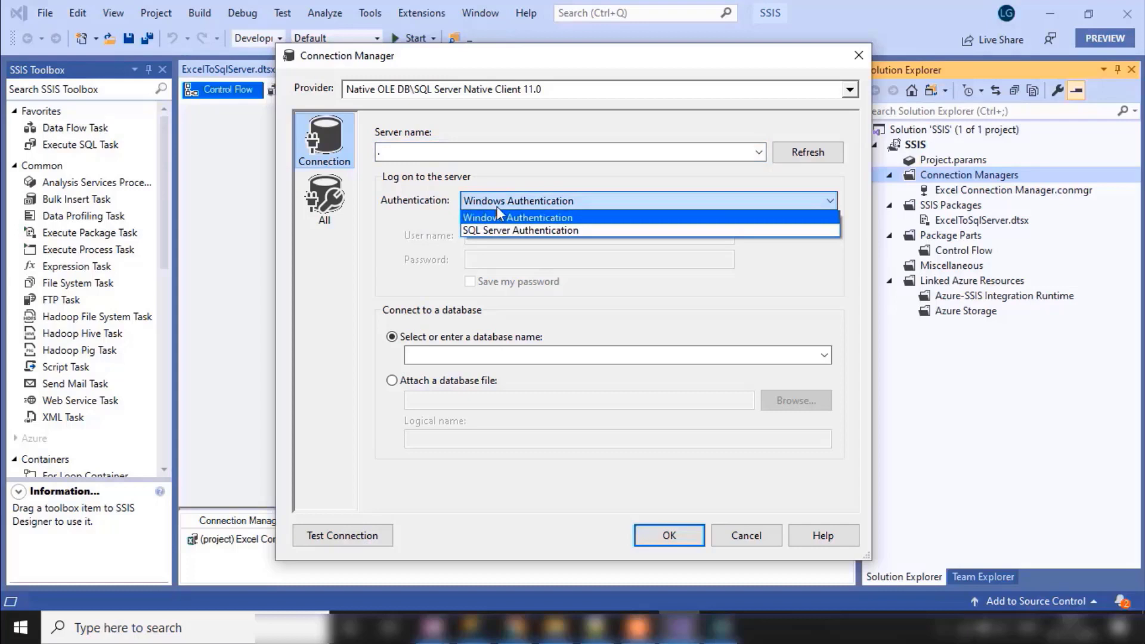
pyautogui.click(496, 213)
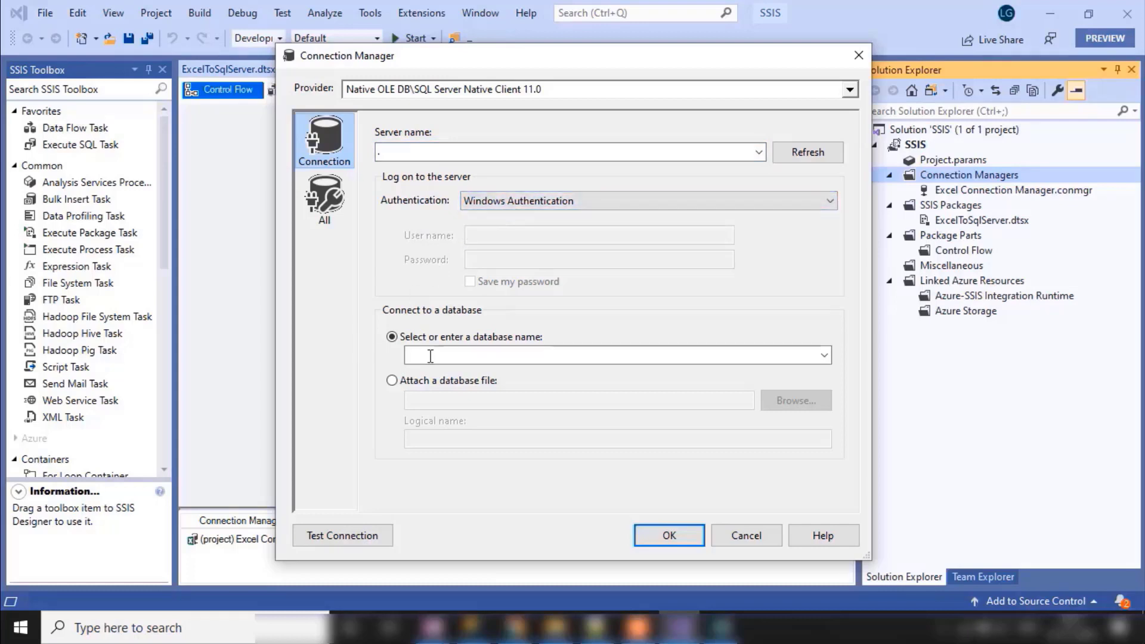
pyautogui.click(461, 358)
pyautogui.click(824, 357)
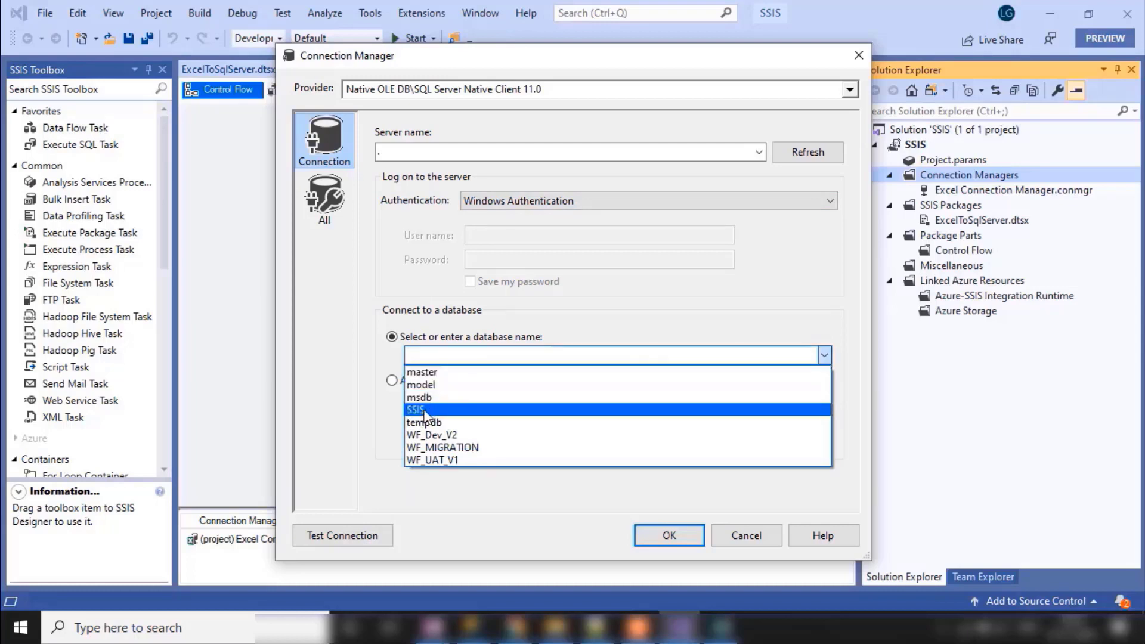
pyautogui.click(424, 411)
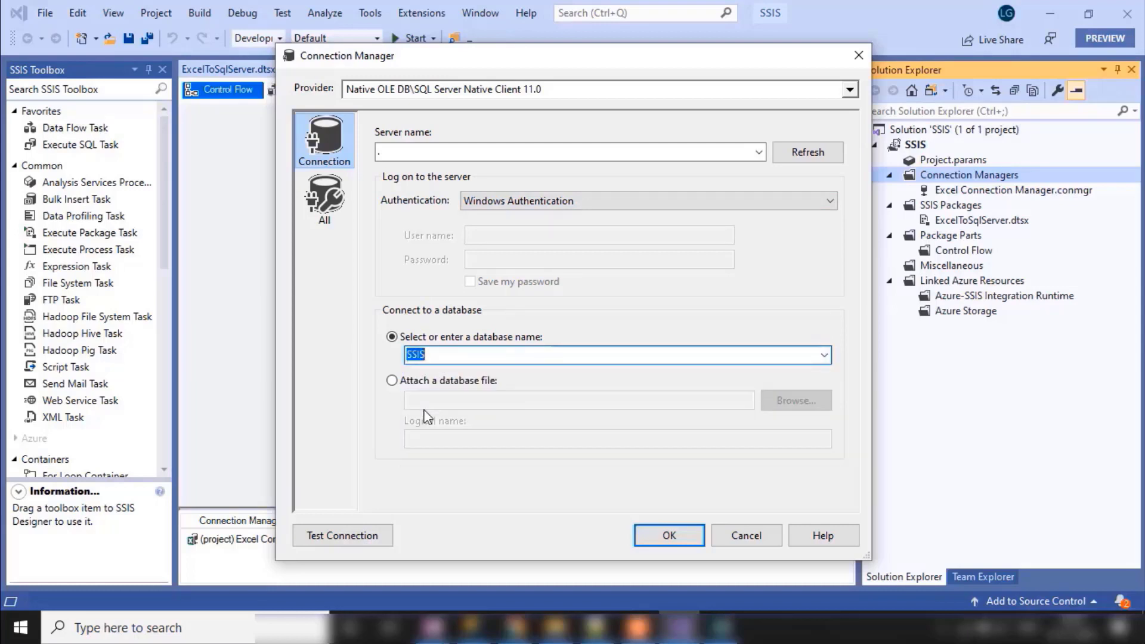
# Step: Test the SSIS database connection and add it to the project as a connection manager
pyautogui.click(363, 535)
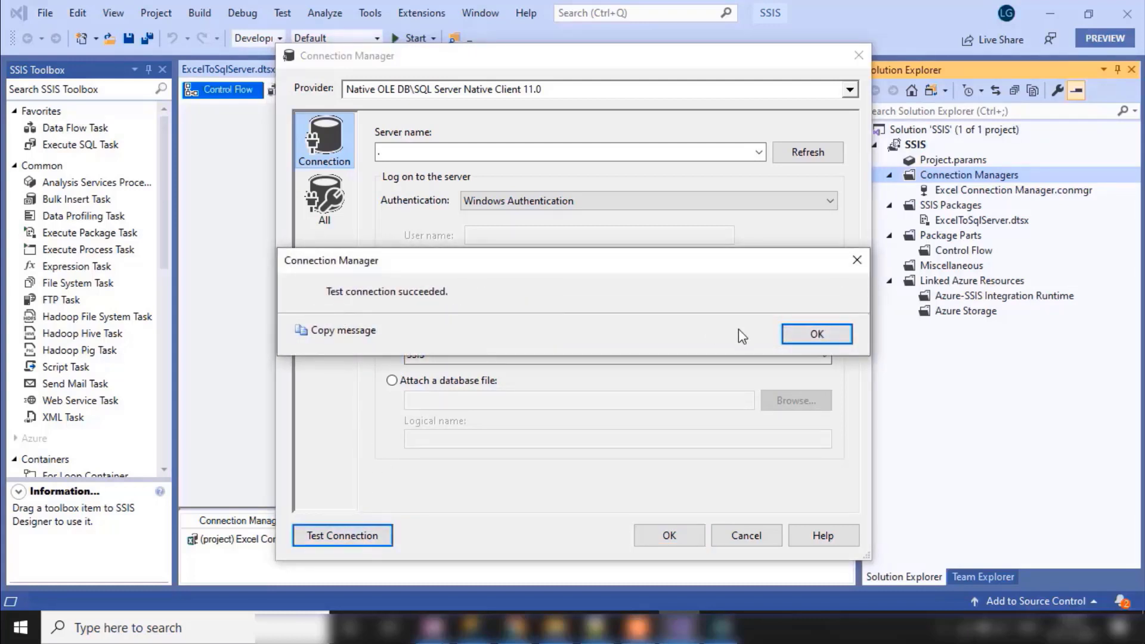
pyautogui.click(815, 333)
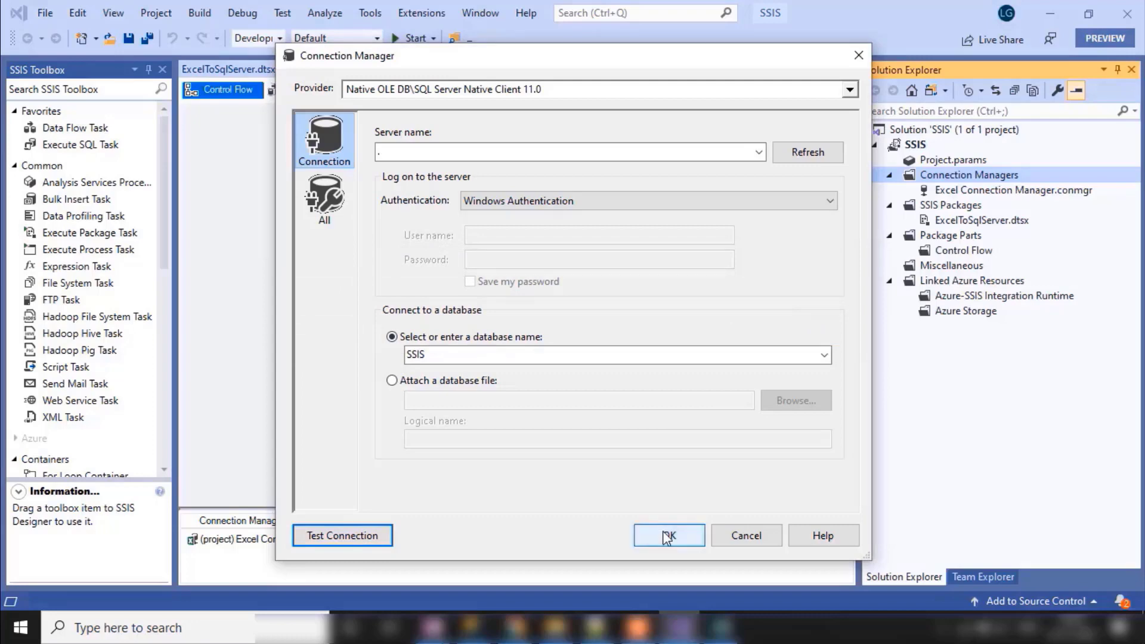
pyautogui.click(668, 537)
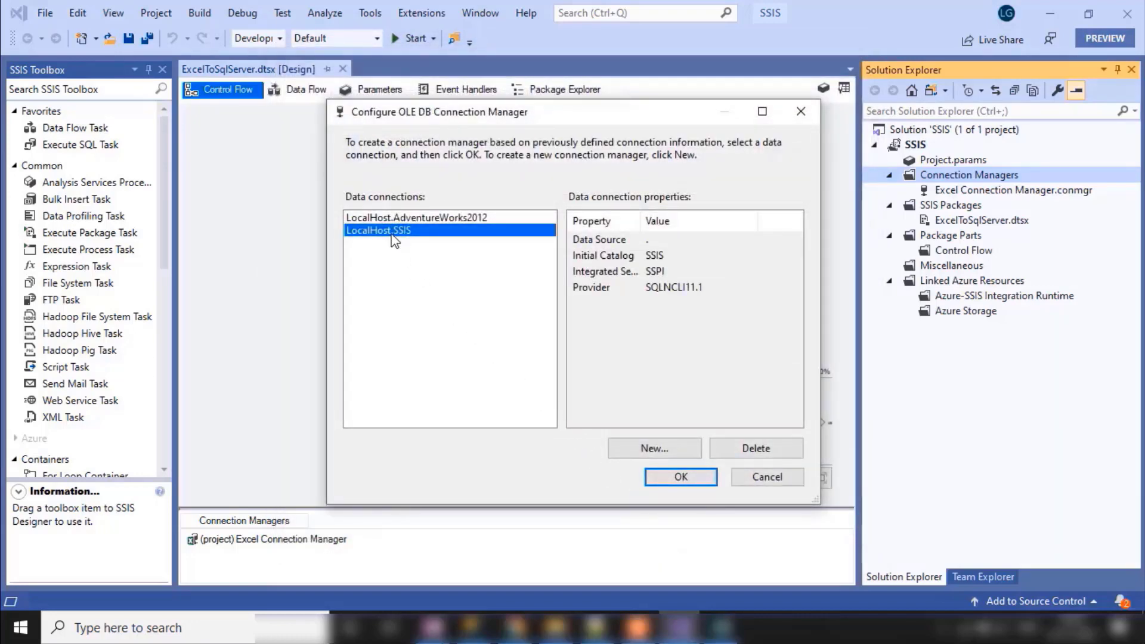
pyautogui.click(684, 479)
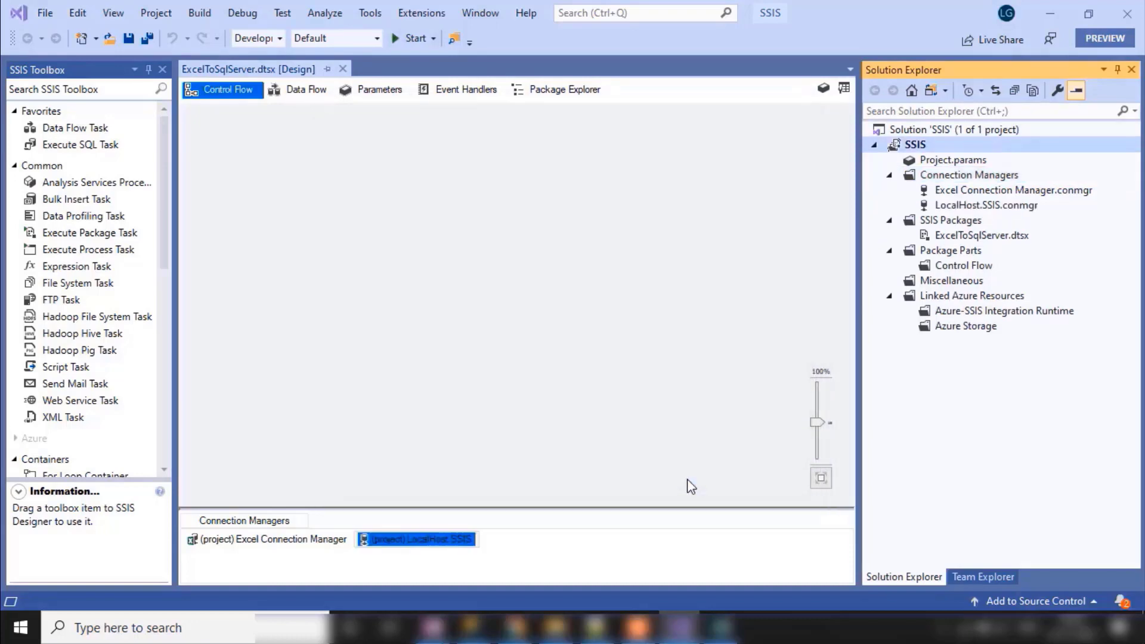
# Step: Add a Data Flow Task to the ExcelToSqlServer package's control flow and rename it "User Data"
pyautogui.click(965, 174)
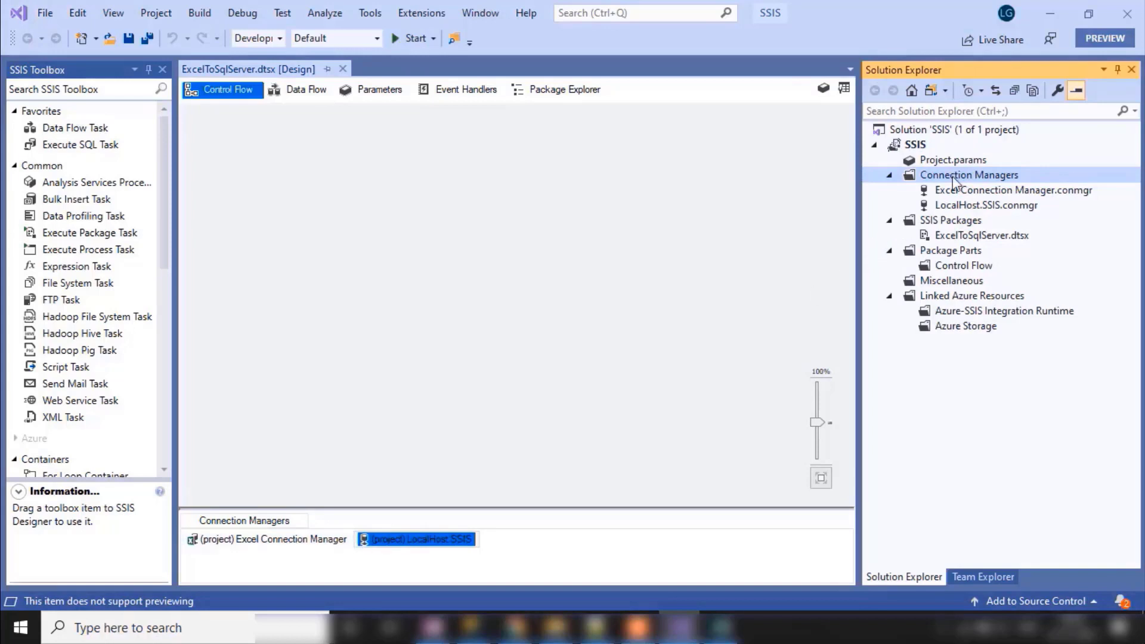
pyautogui.click(951, 236)
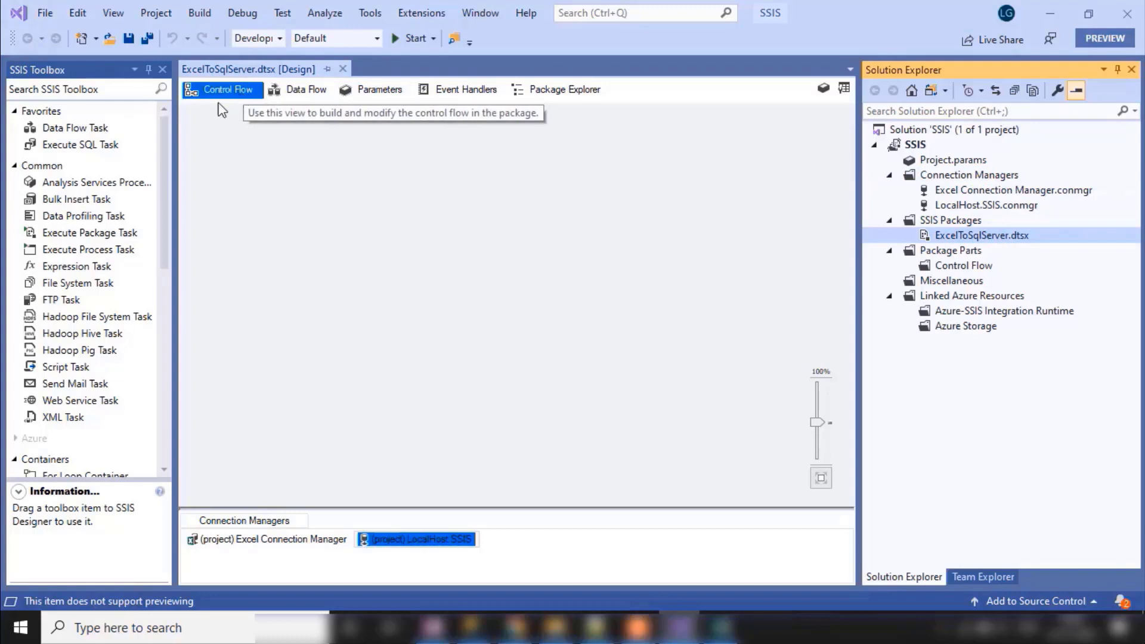
pyautogui.moveTo(69, 129); pyautogui.dragTo(370, 184)
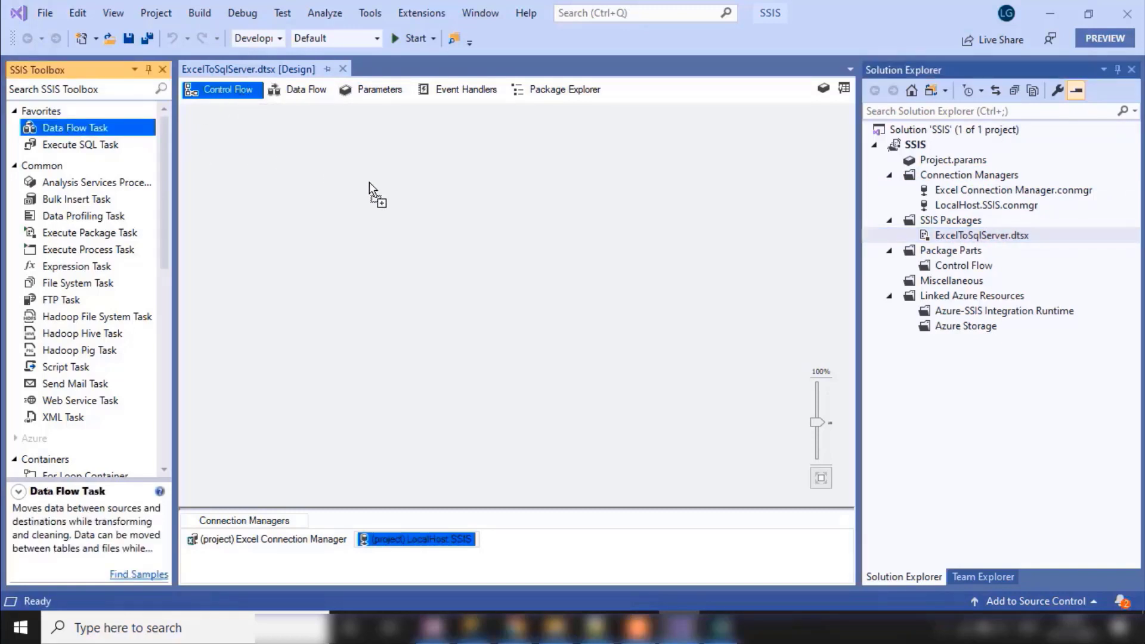
pyautogui.moveTo(455, 204); pyautogui.dragTo(454, 204)
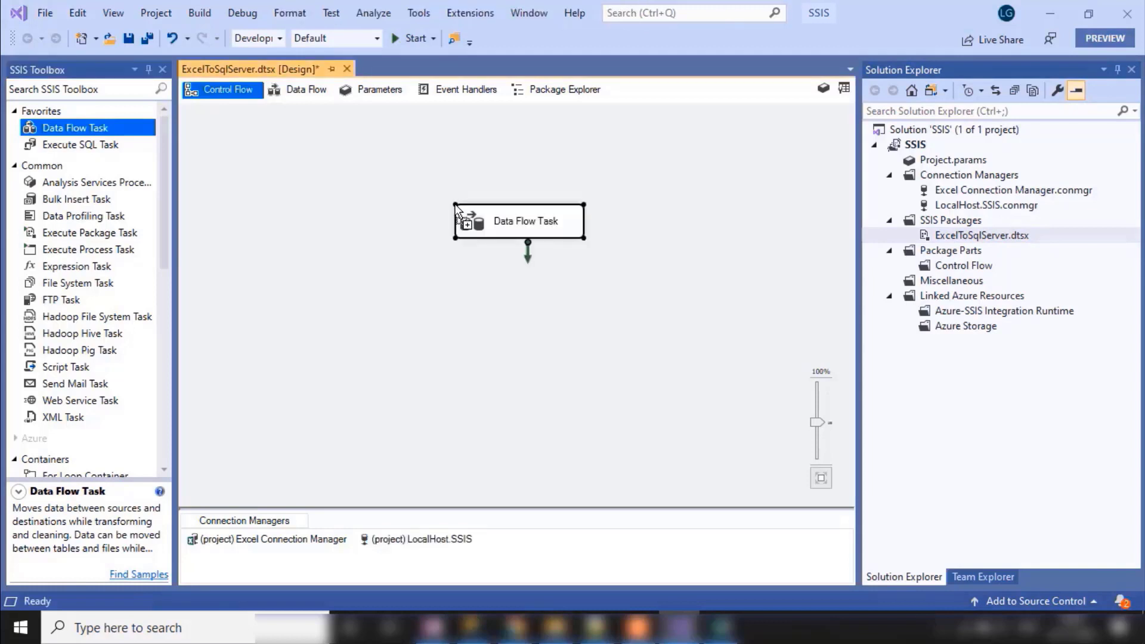
pyautogui.rightClick(489, 221)
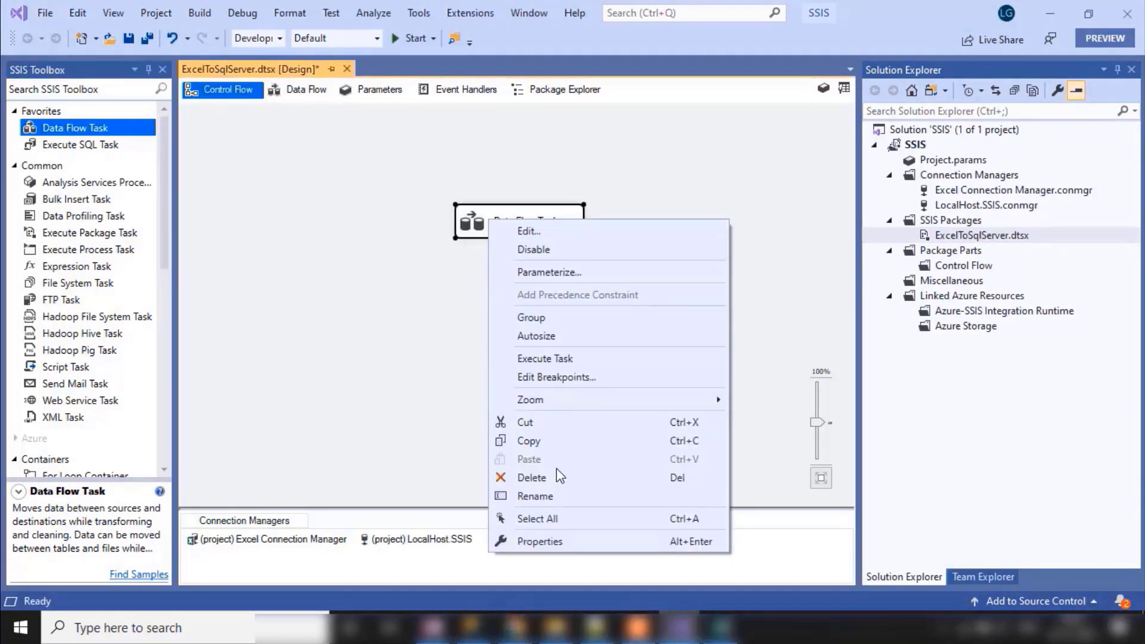
pyautogui.click(540, 497)
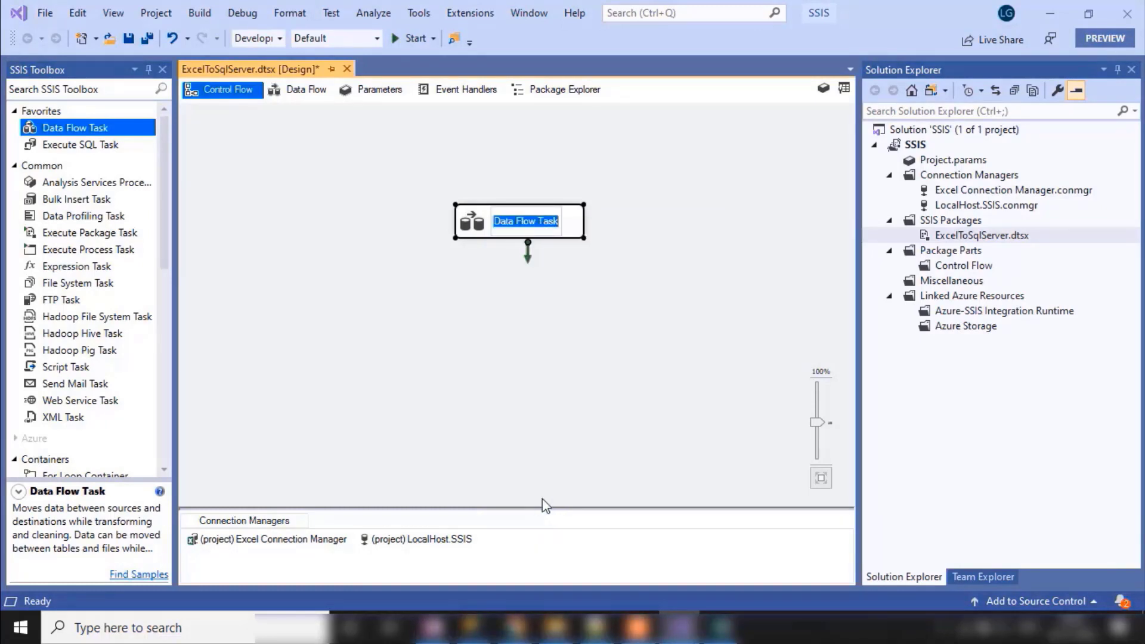
pyautogui.write('User')
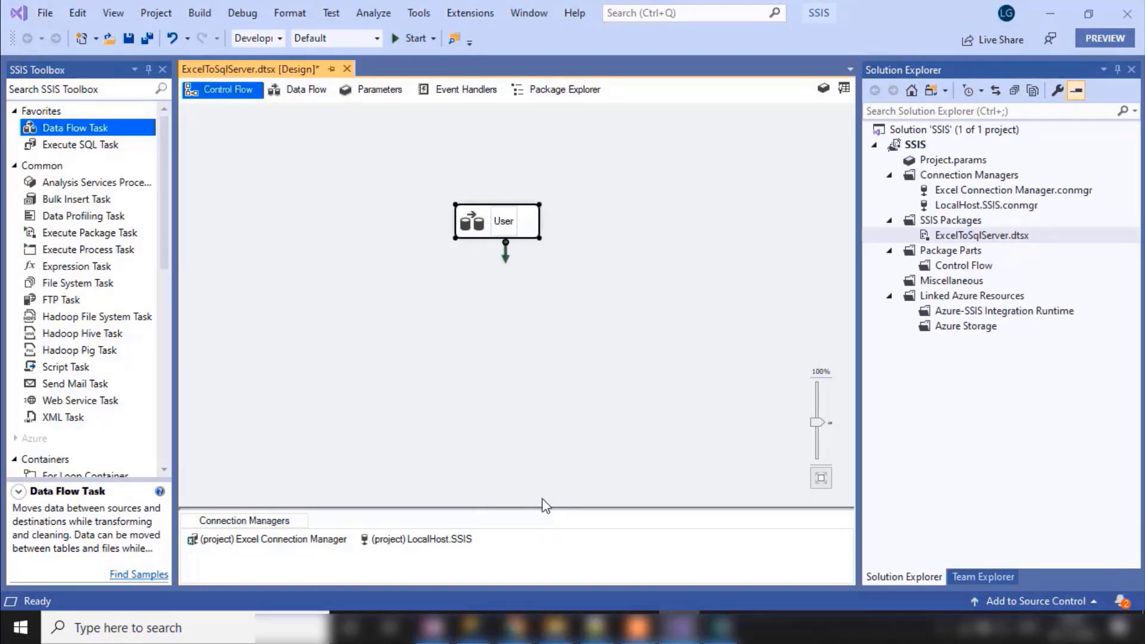
pyautogui.write(' Data')
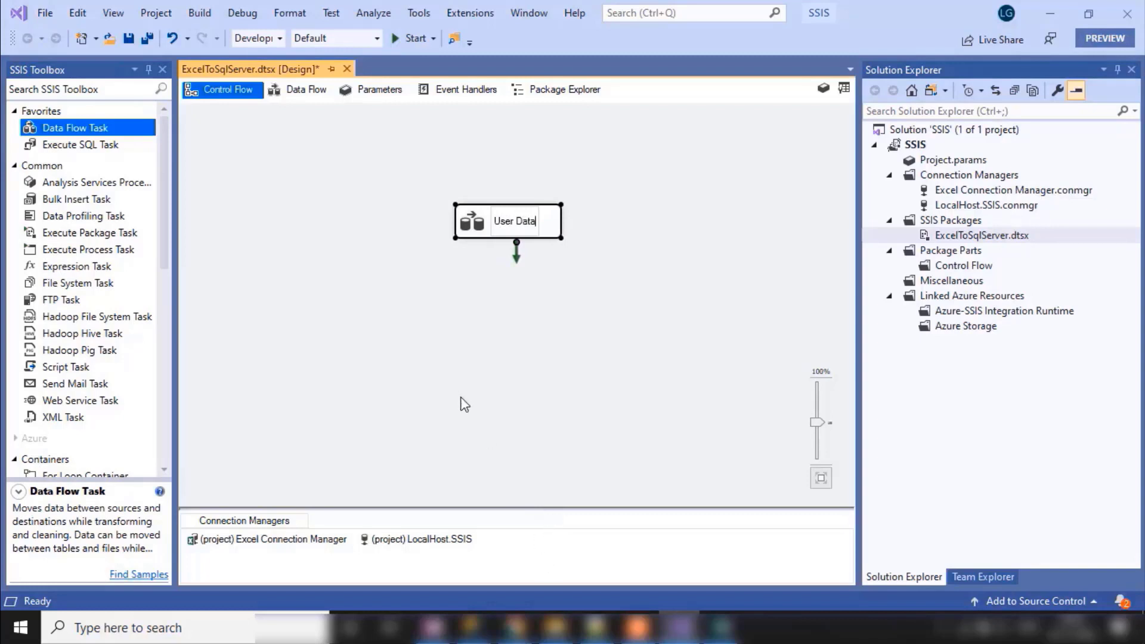
pyautogui.click(464, 404)
# Step: Open the User Data task's data flow and add an Excel Source with a SQL Server Destination below it
pyautogui.doubleClick(509, 232)
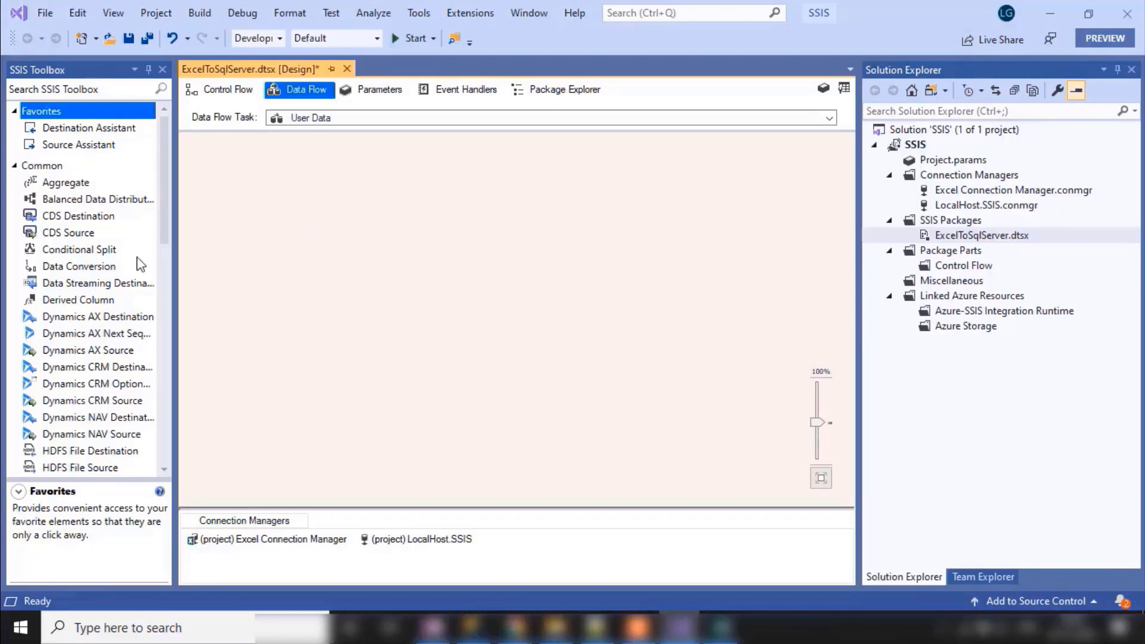
pyautogui.scroll(-8, 64, 296)
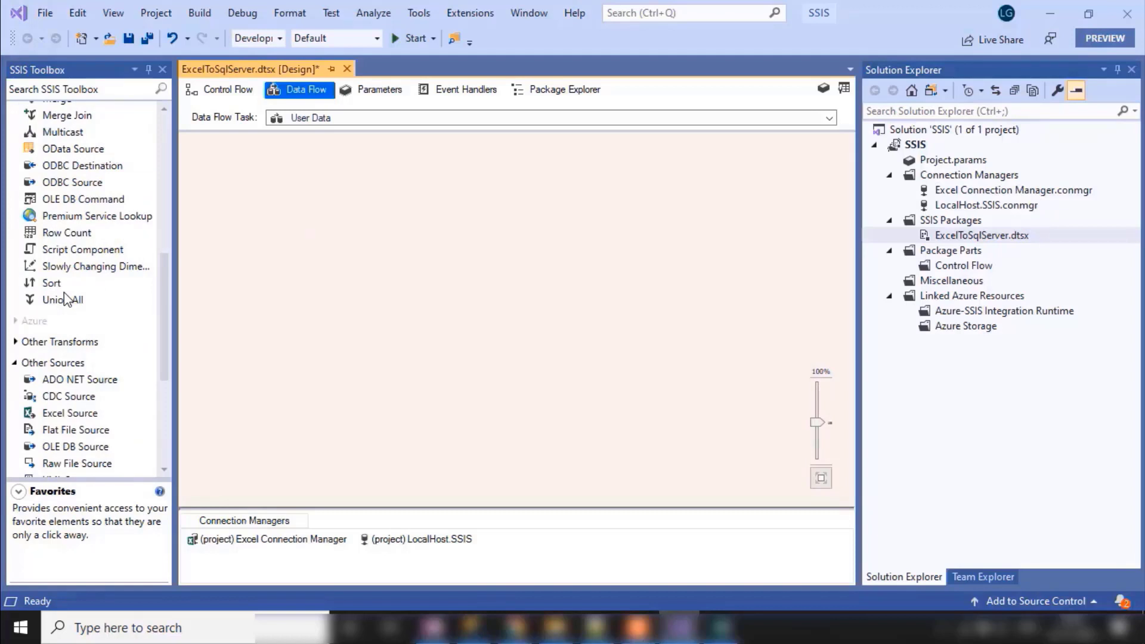
pyautogui.scroll(2, 64, 296)
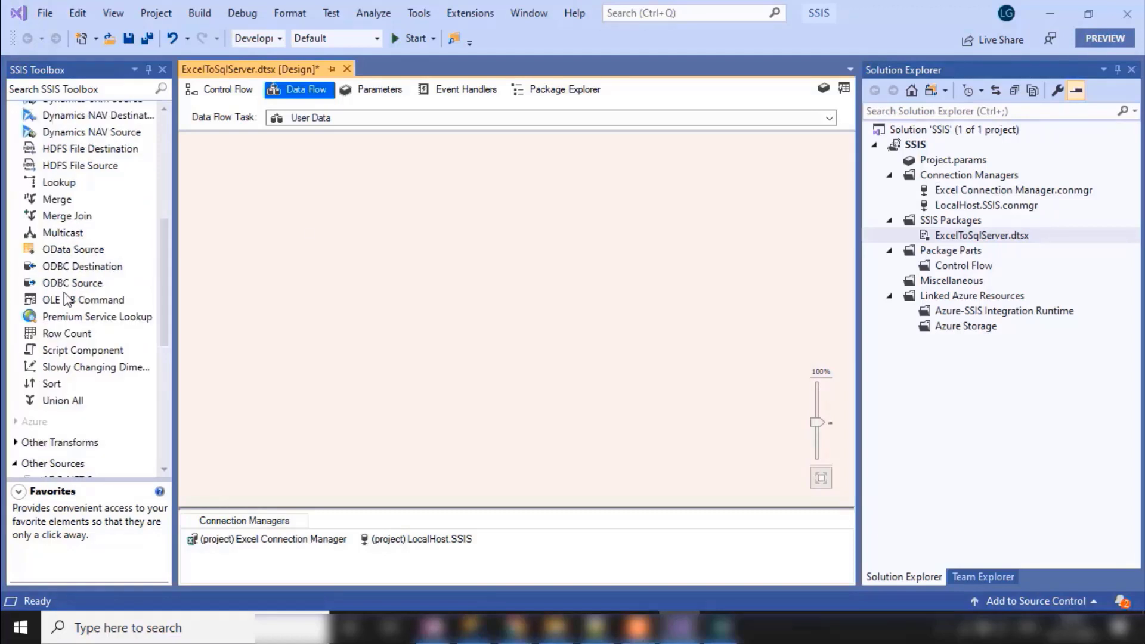
pyautogui.scroll(-7, 65, 297)
pyautogui.click(50, 174)
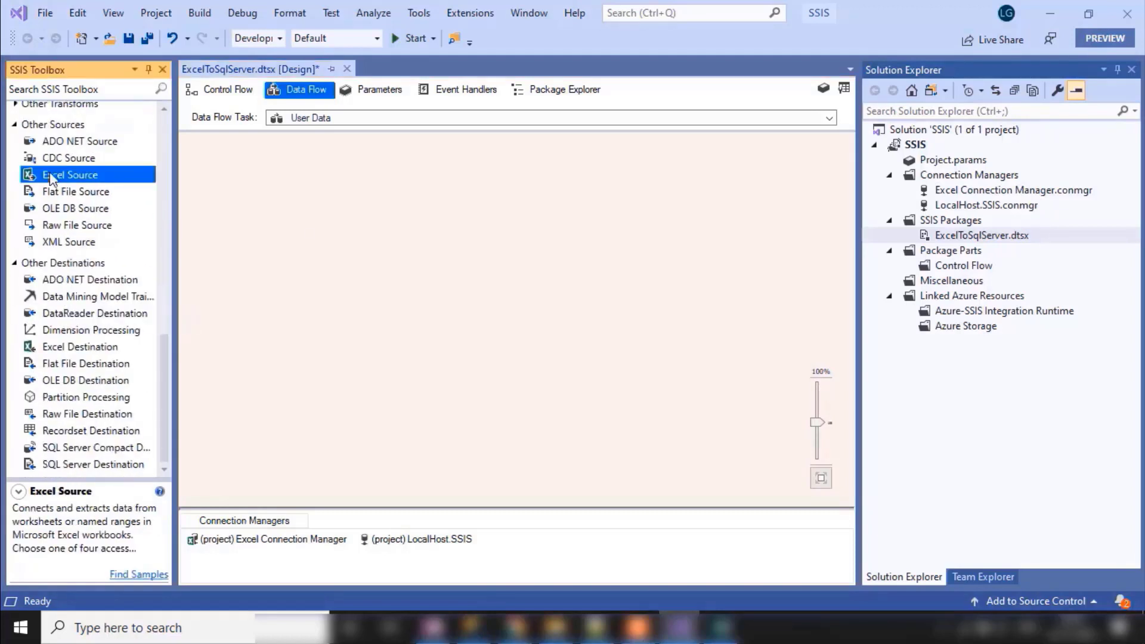
pyautogui.moveTo(49, 173); pyautogui.dragTo(452, 208)
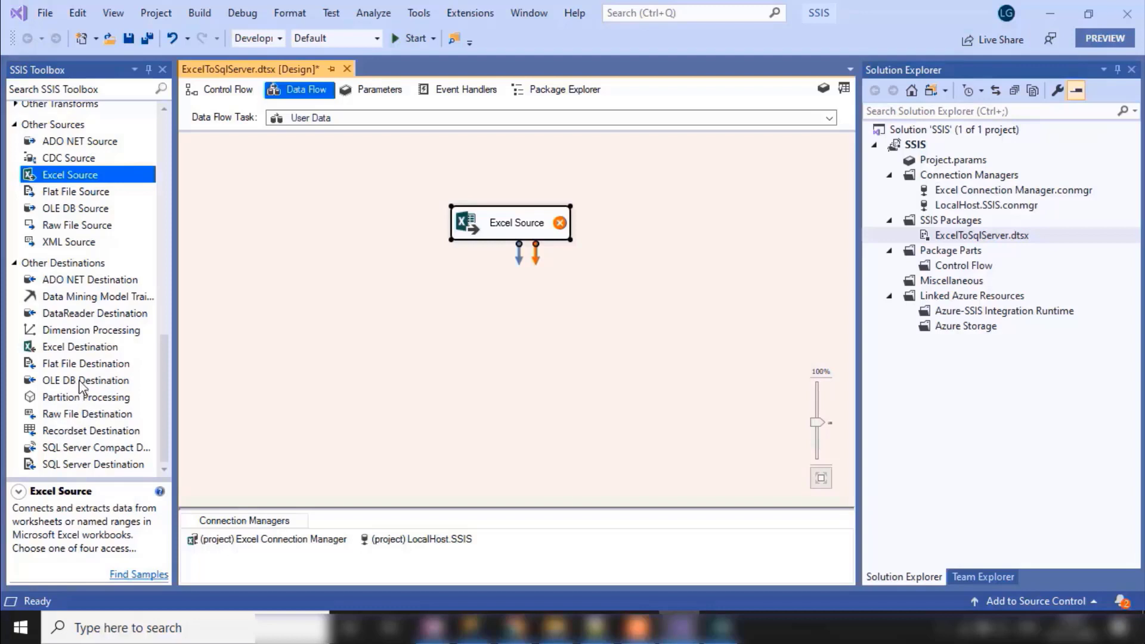
pyautogui.click(74, 464)
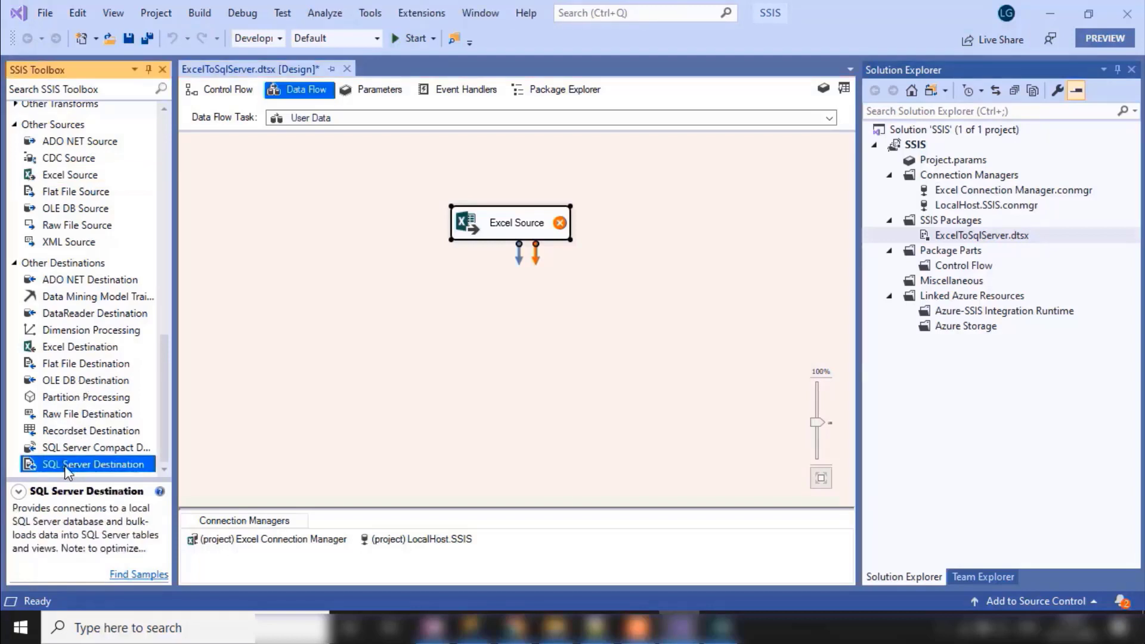
pyautogui.moveTo(66, 468); pyautogui.dragTo(460, 294)
# Step: Set the Excel Source to read Sheet1$ through the Excel Connection Manager and preview the sheet's rows
pyautogui.click(506, 230)
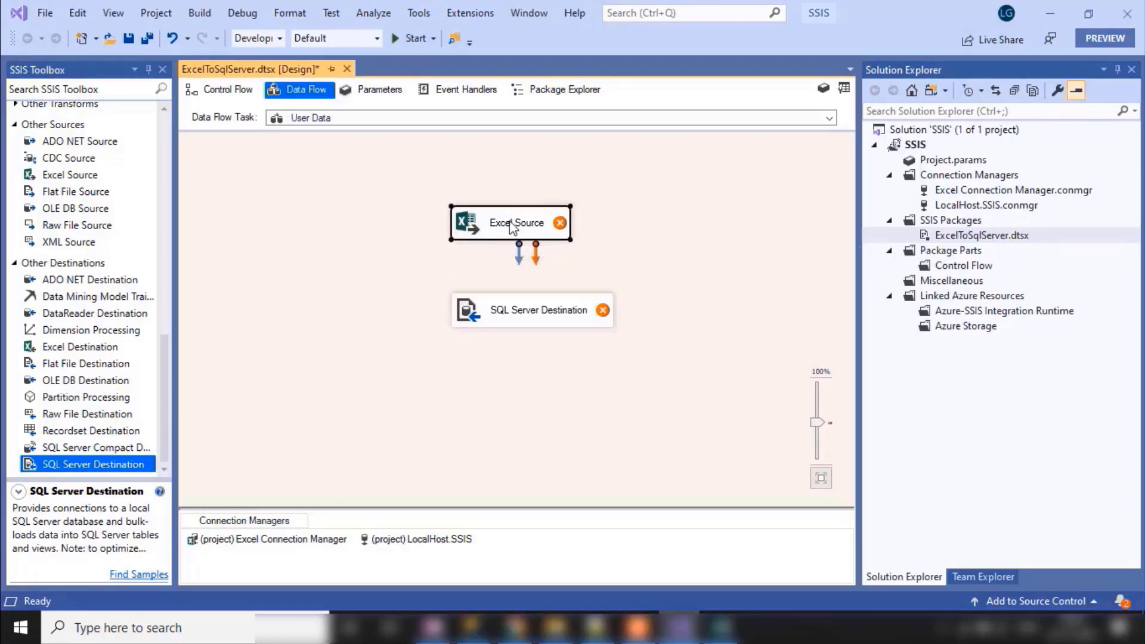
pyautogui.doubleClick(511, 227)
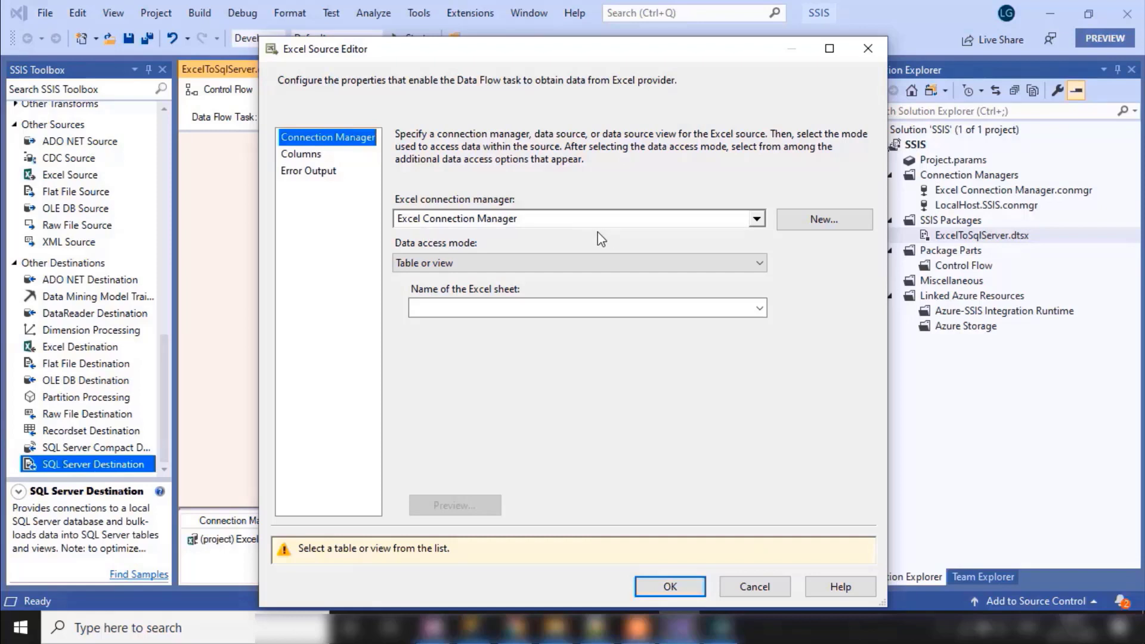
pyautogui.click(442, 308)
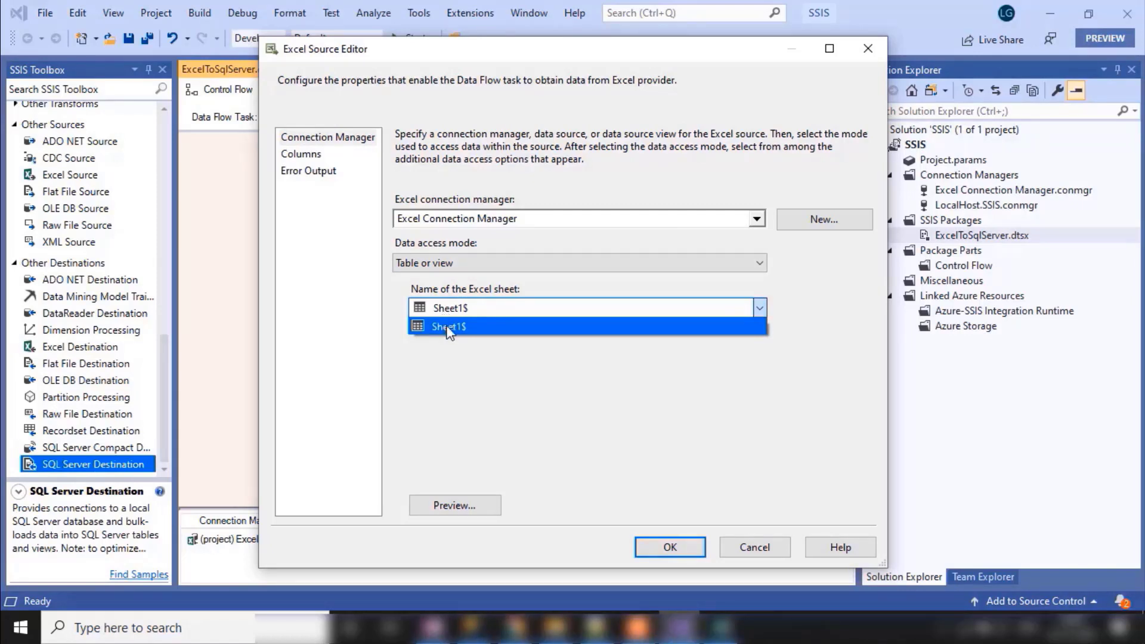
pyautogui.click(448, 327)
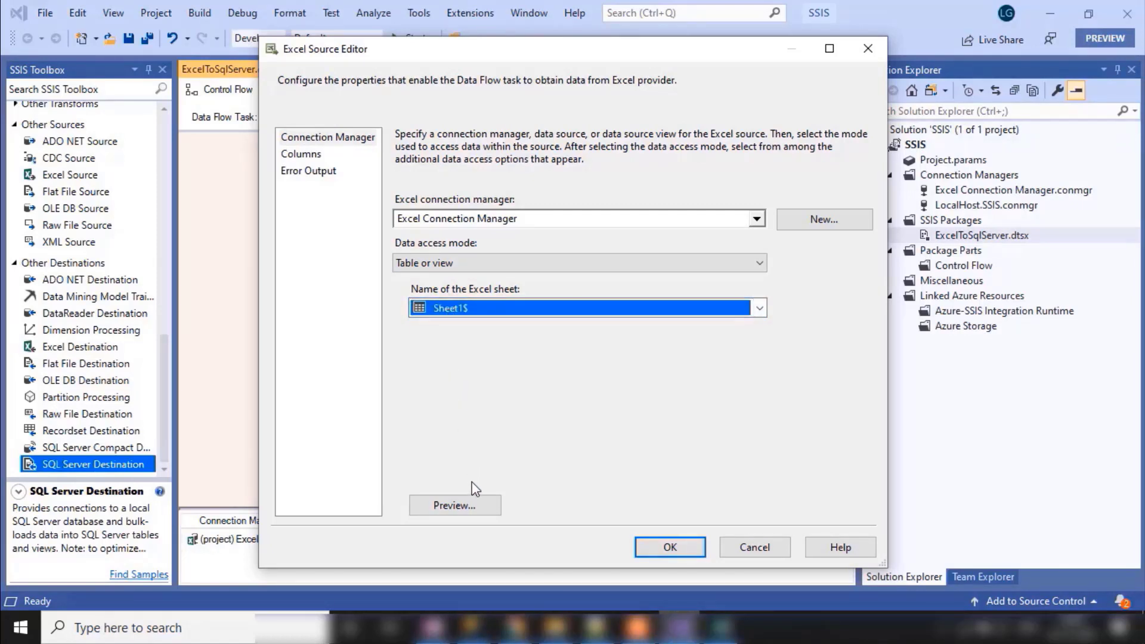
pyautogui.click(462, 511)
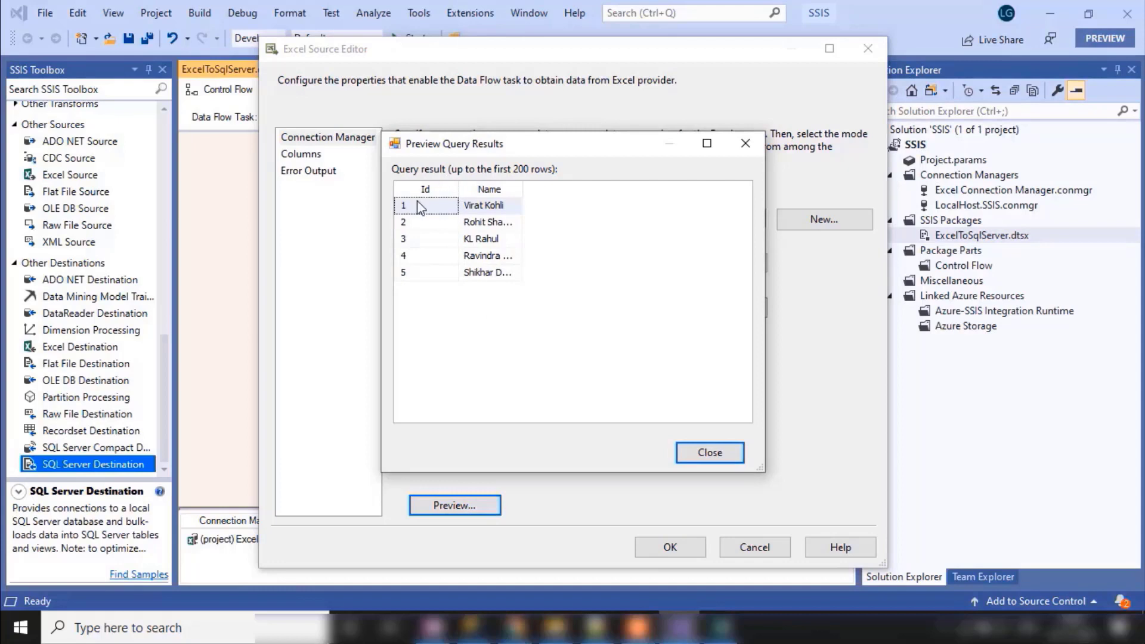
pyautogui.click(714, 455)
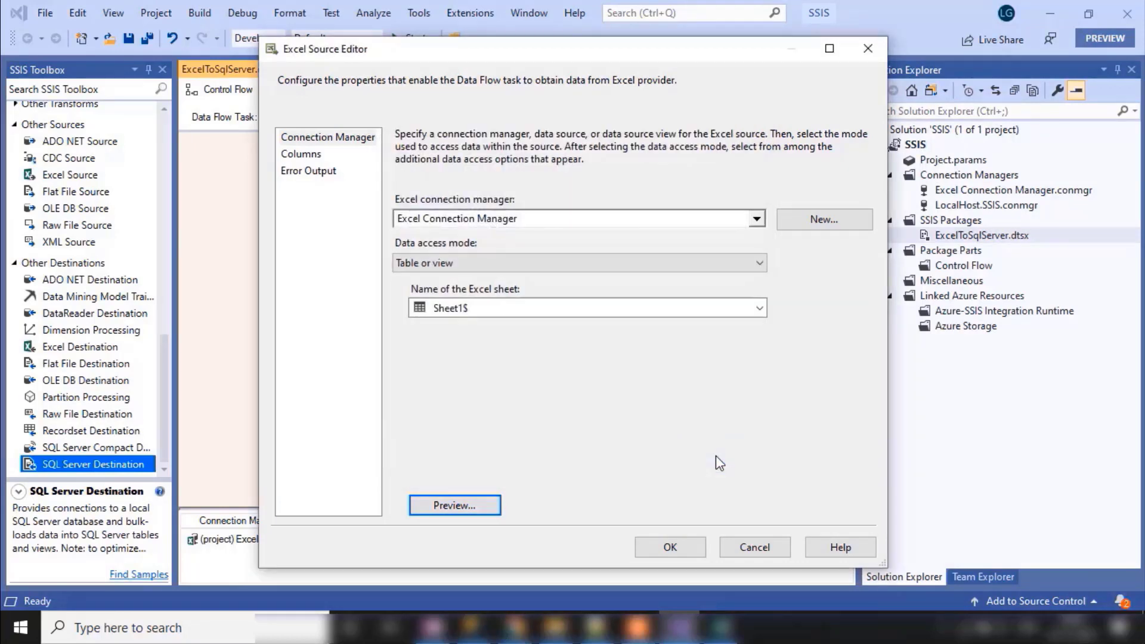
# Step: Try to display the Excel Source's columns and read through the error details
pyautogui.click(301, 157)
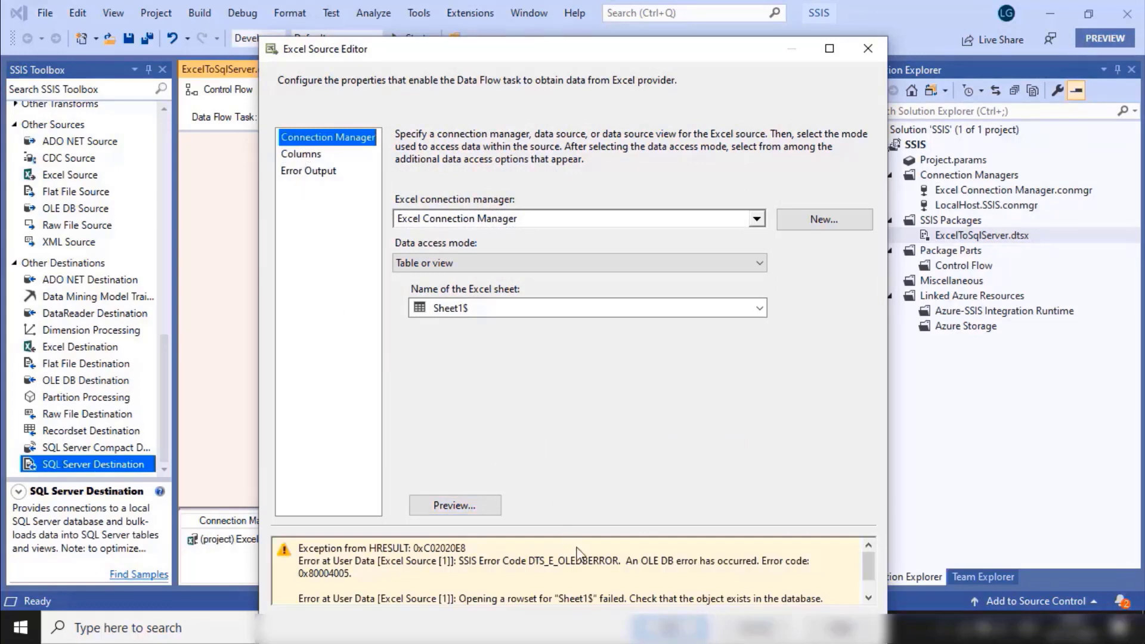
pyautogui.scroll(-1, 578, 555)
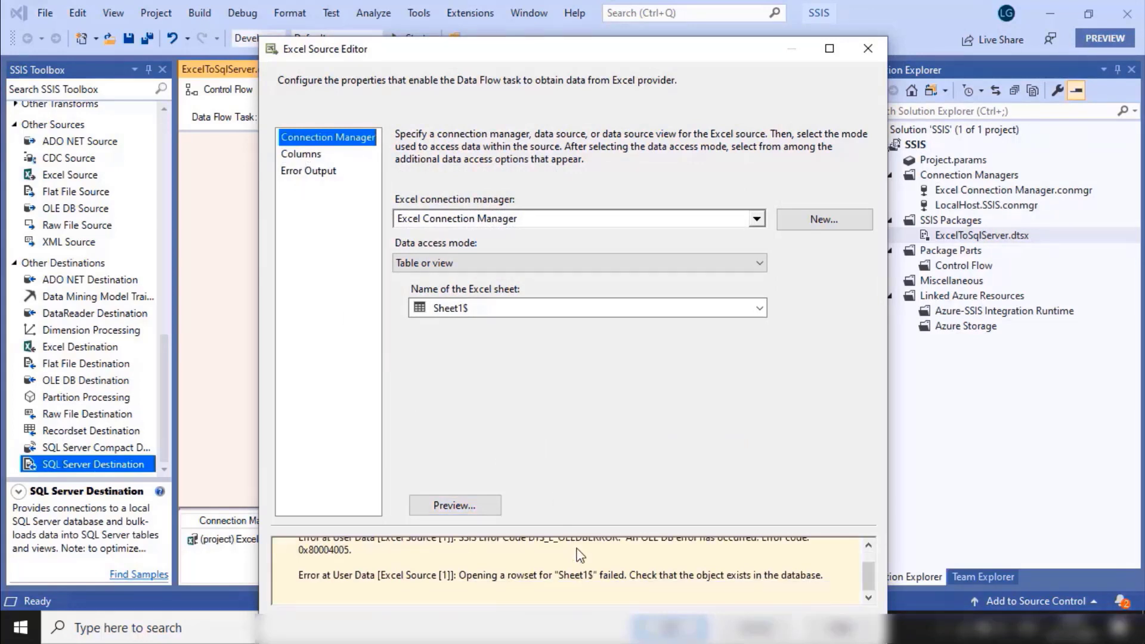
pyautogui.scroll(1, 579, 554)
pyautogui.click(658, 626)
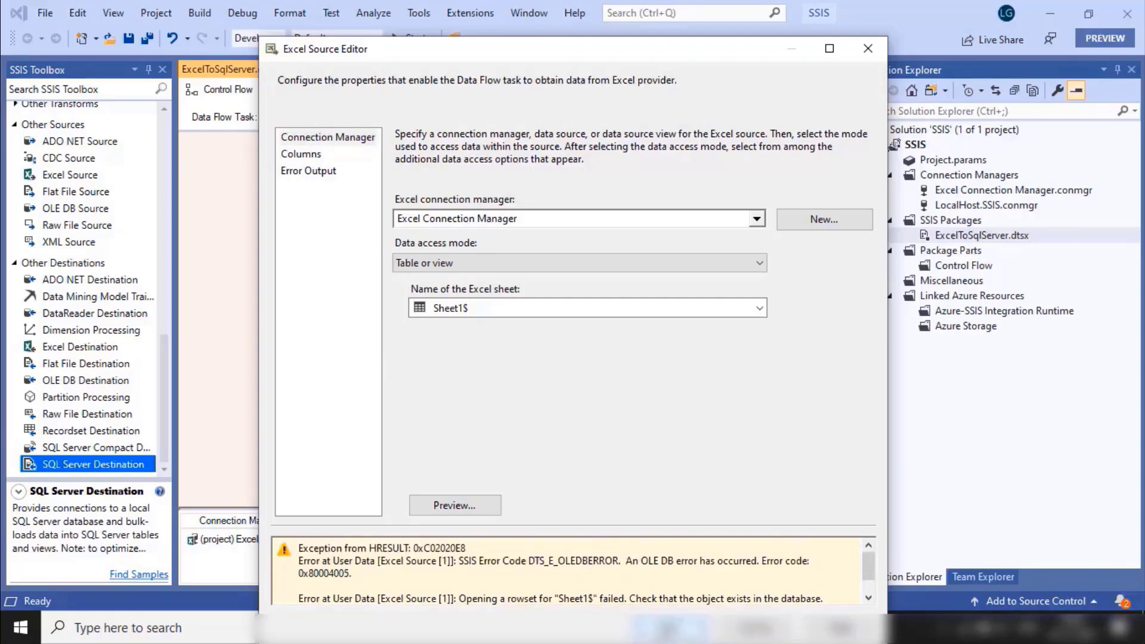
# Step: Switch to Excel and close the UsersData.xls workbook
pyautogui.click(715, 581)
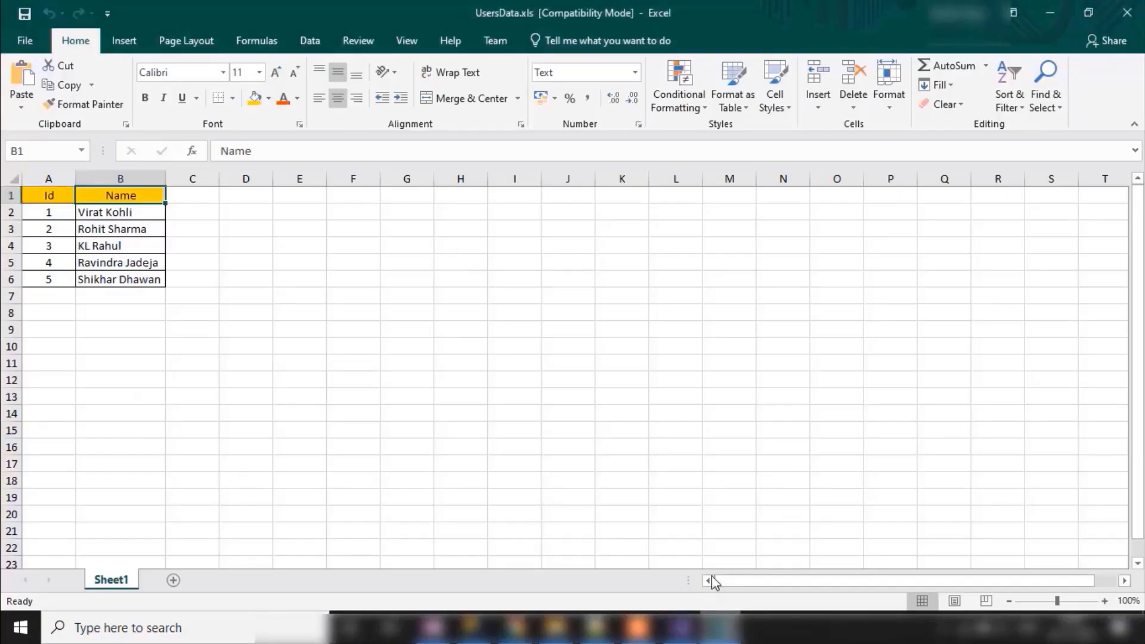
pyautogui.click(1126, 19)
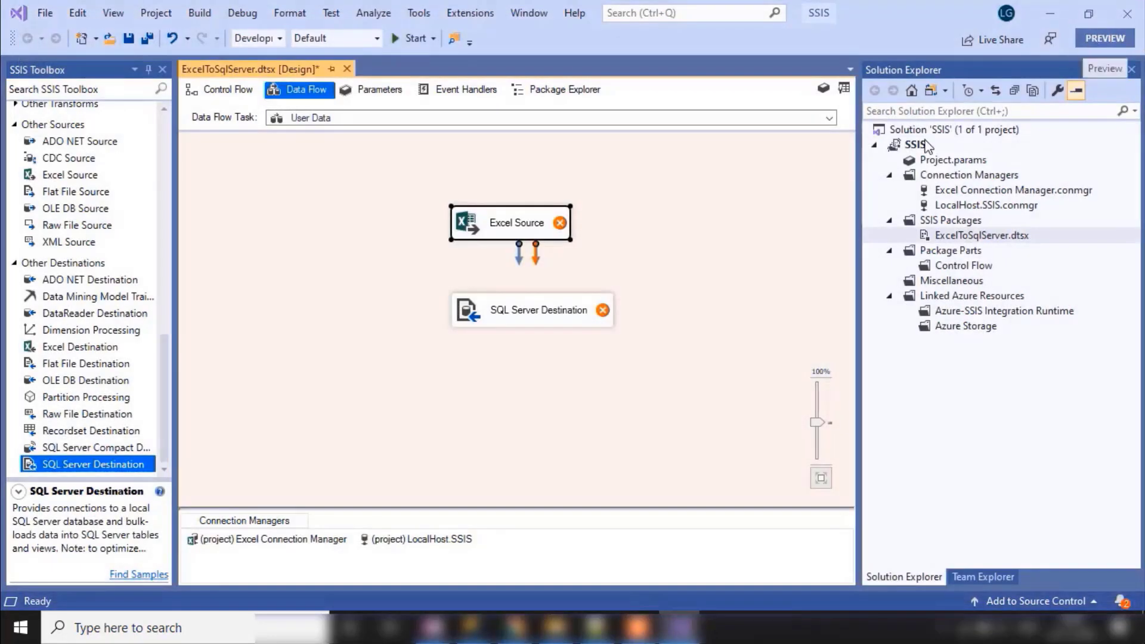
# Step: Reopen the Excel Source's settings, check the Sheet1$ selection and preview the sheet's data
pyautogui.doubleClick(490, 228)
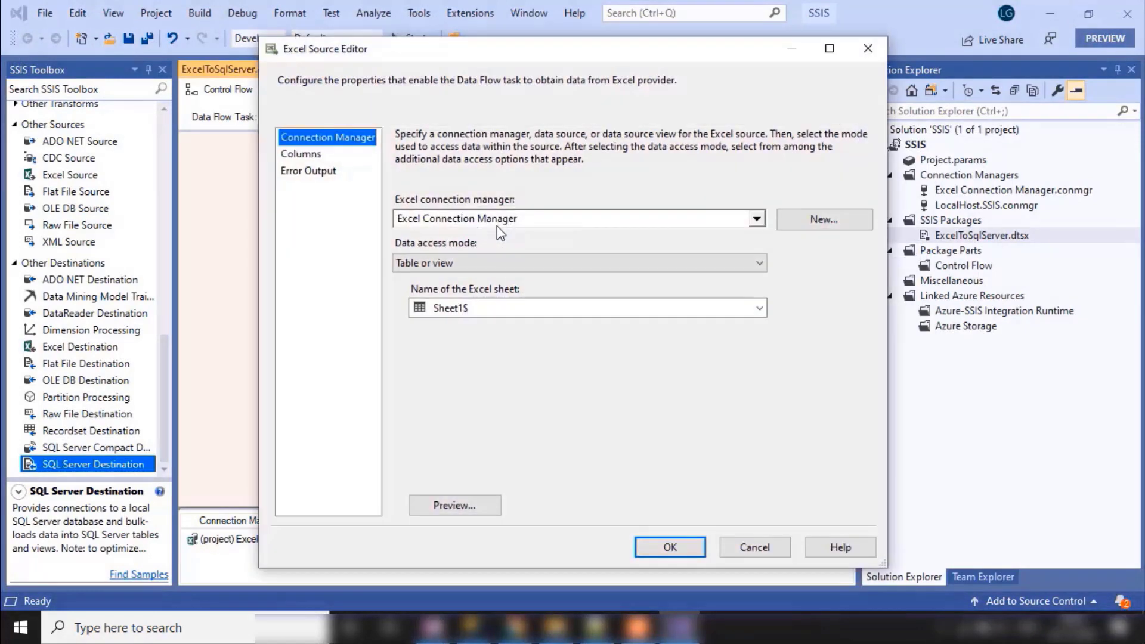
pyautogui.click(477, 304)
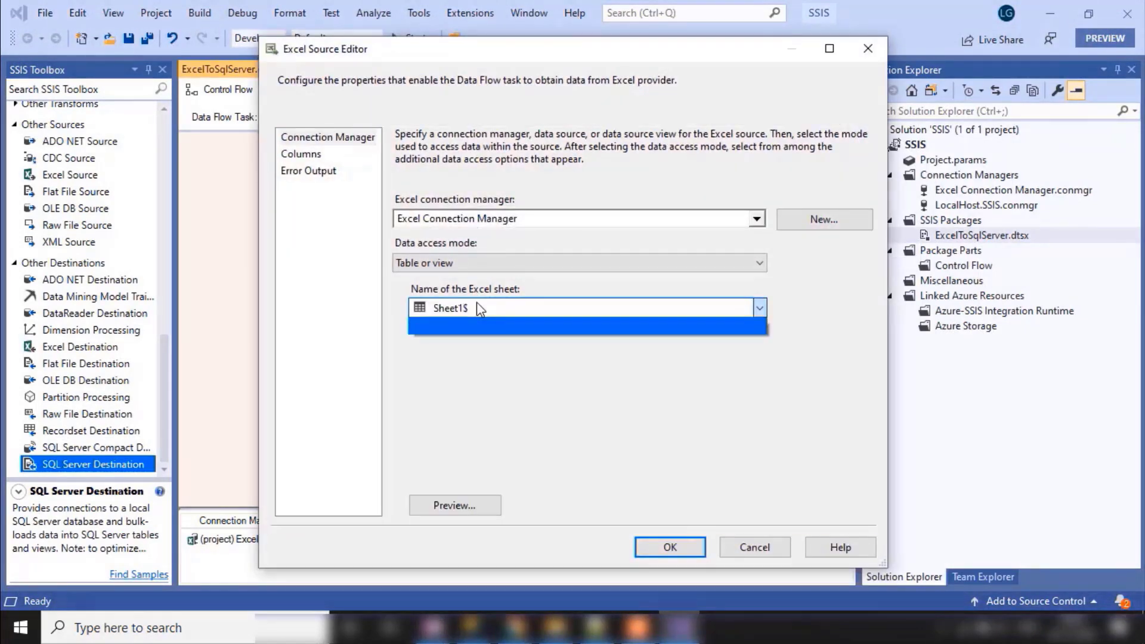
pyautogui.click(479, 307)
pyautogui.click(459, 501)
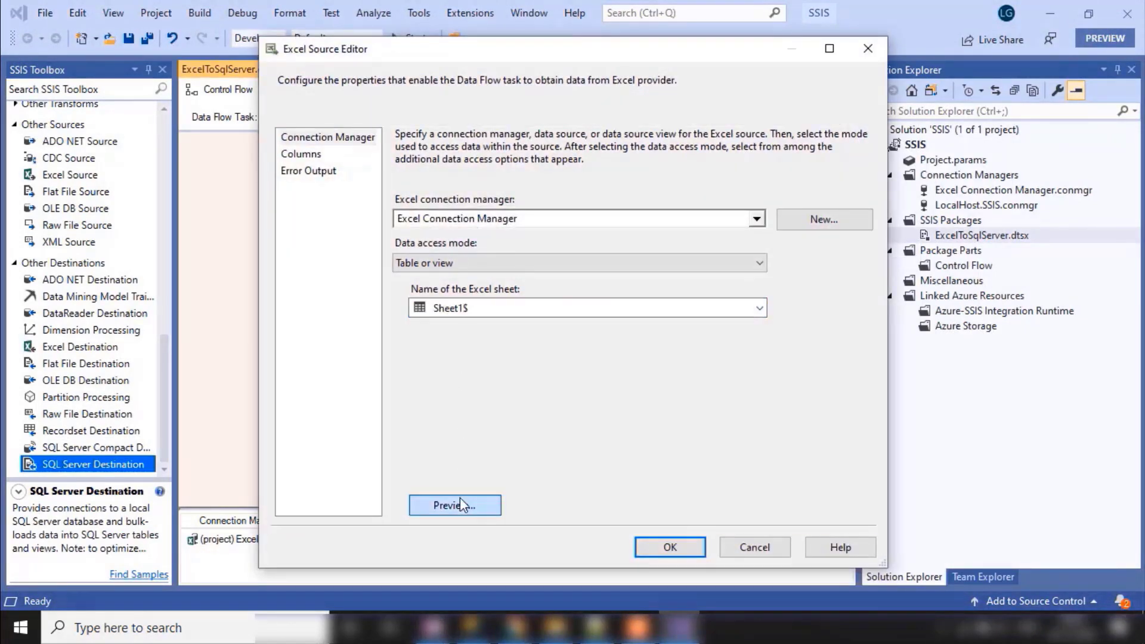
pyautogui.click(710, 452)
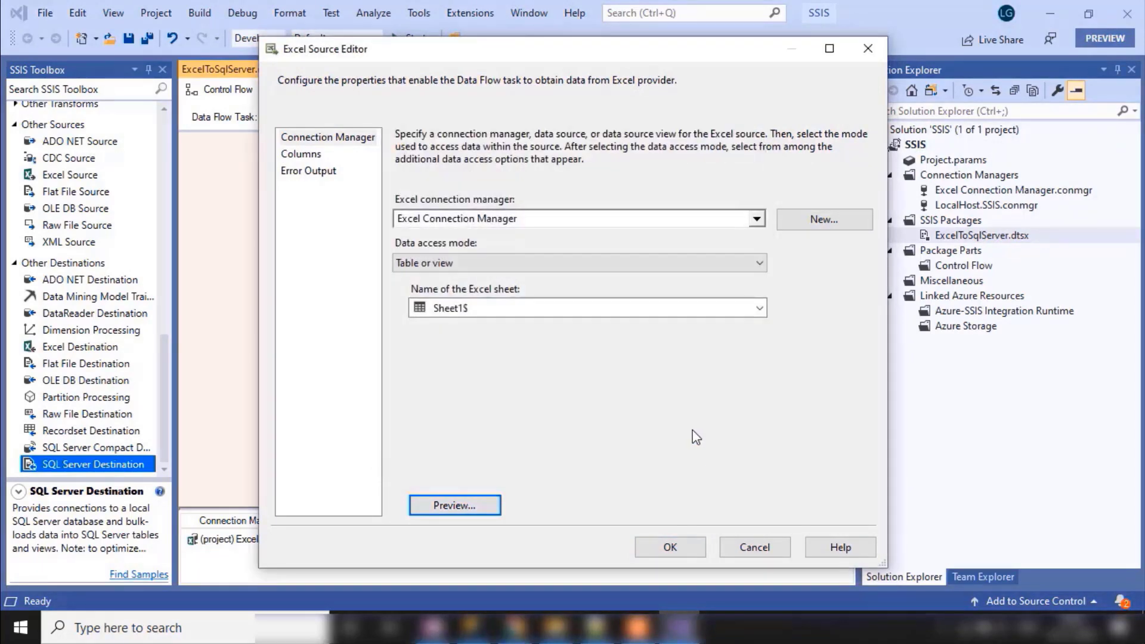
# Step: Check the Excel Source's Id and Name external columns against their output columns and accept the source settings
pyautogui.click(289, 155)
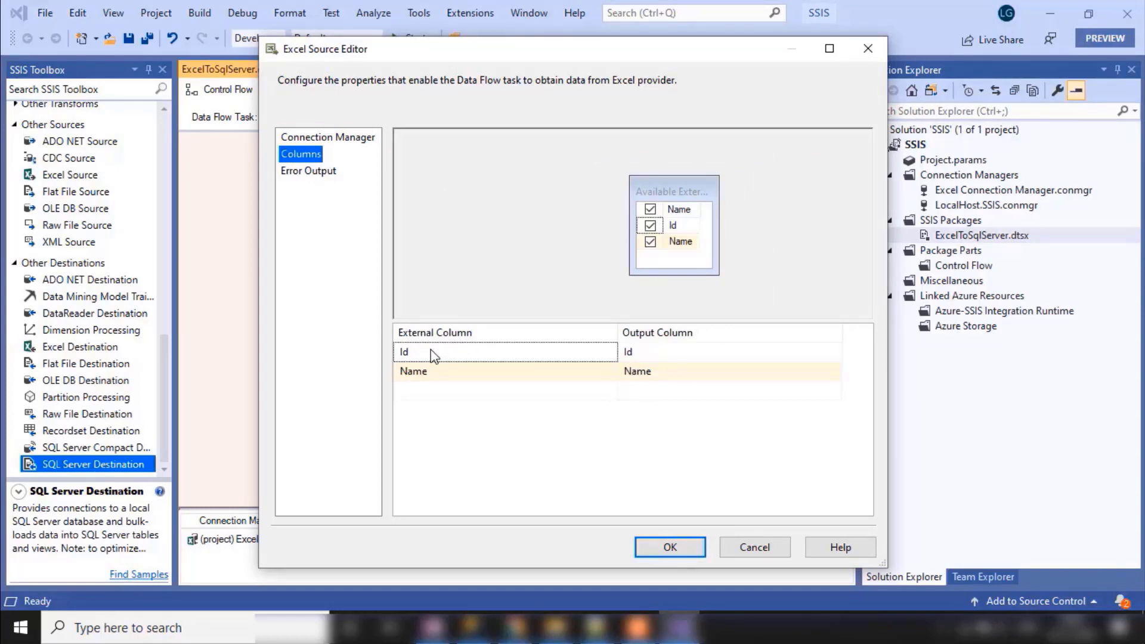
pyautogui.click(422, 374)
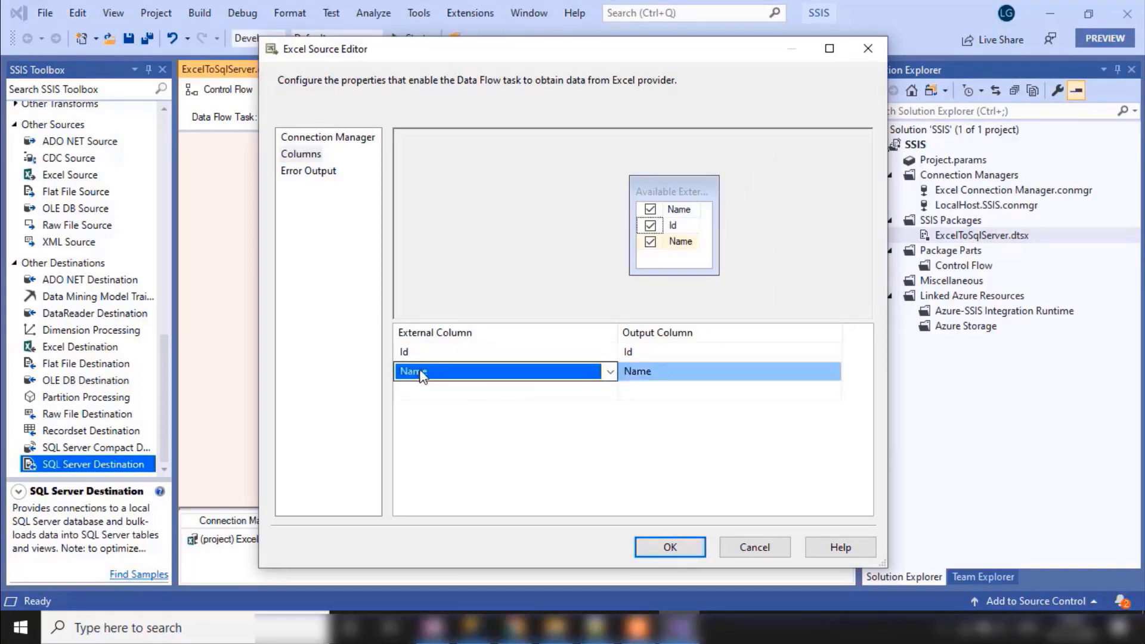
pyautogui.click(451, 353)
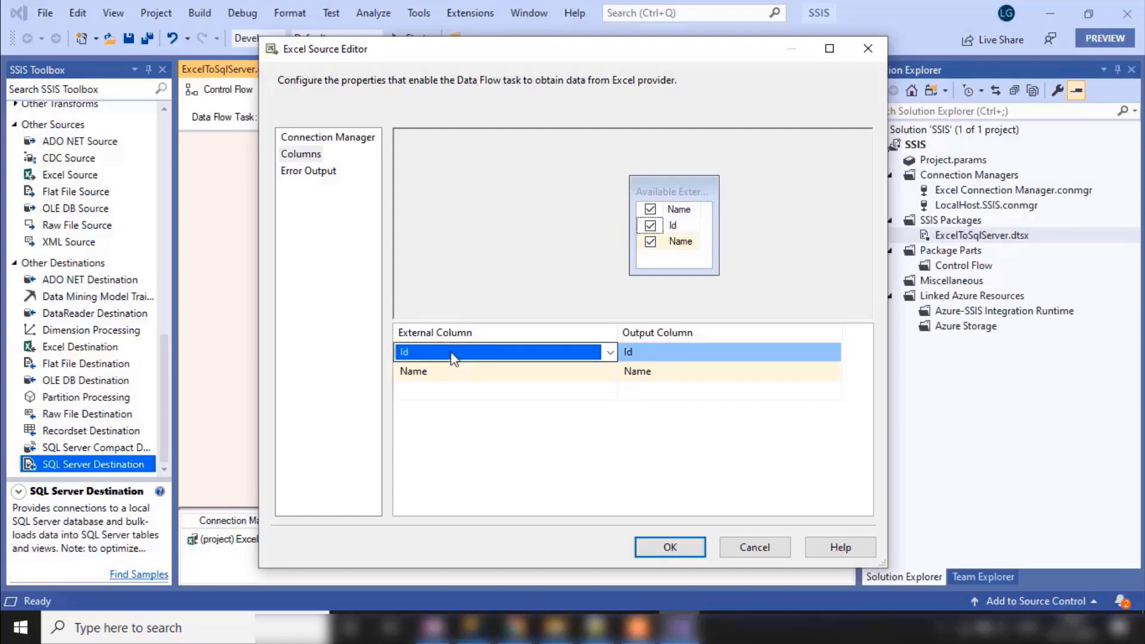
pyautogui.click(647, 356)
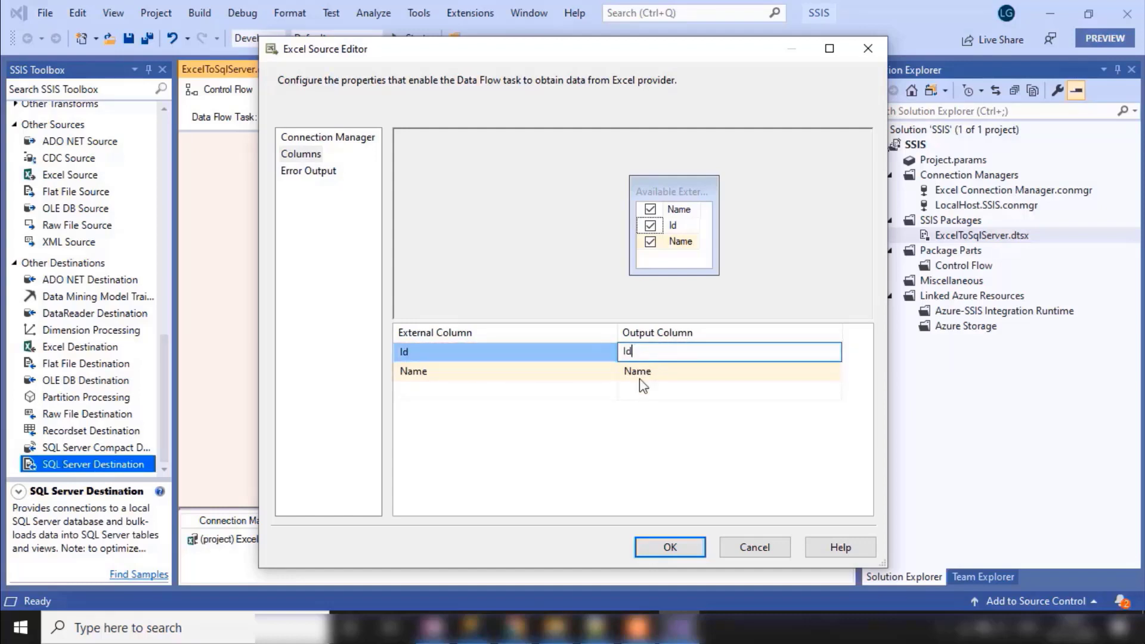
pyautogui.click(550, 376)
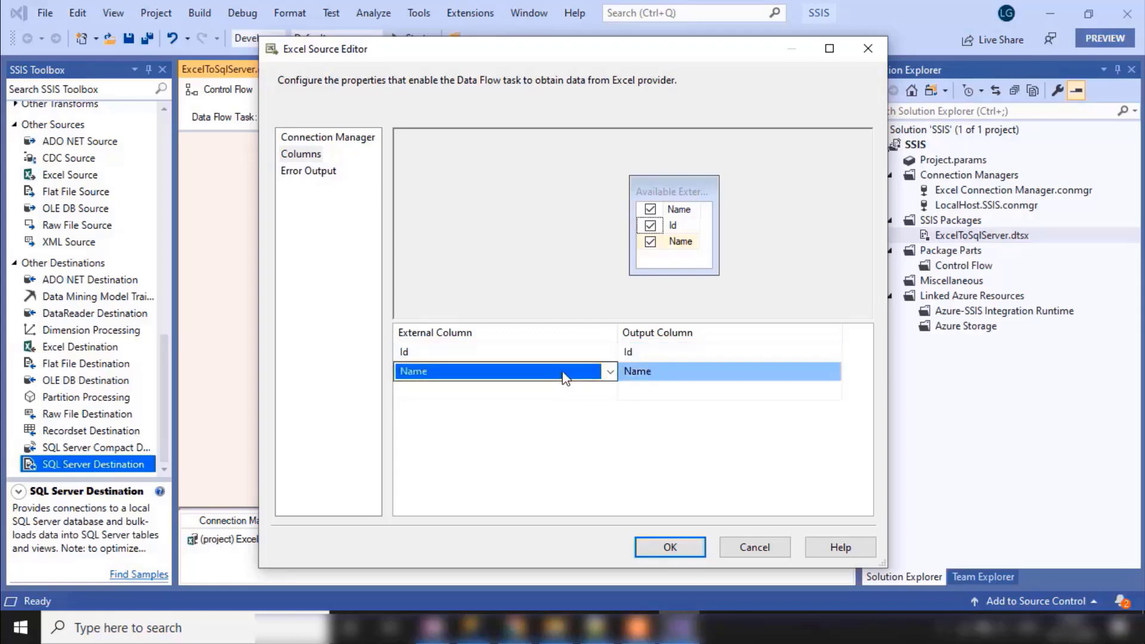
pyautogui.click(640, 376)
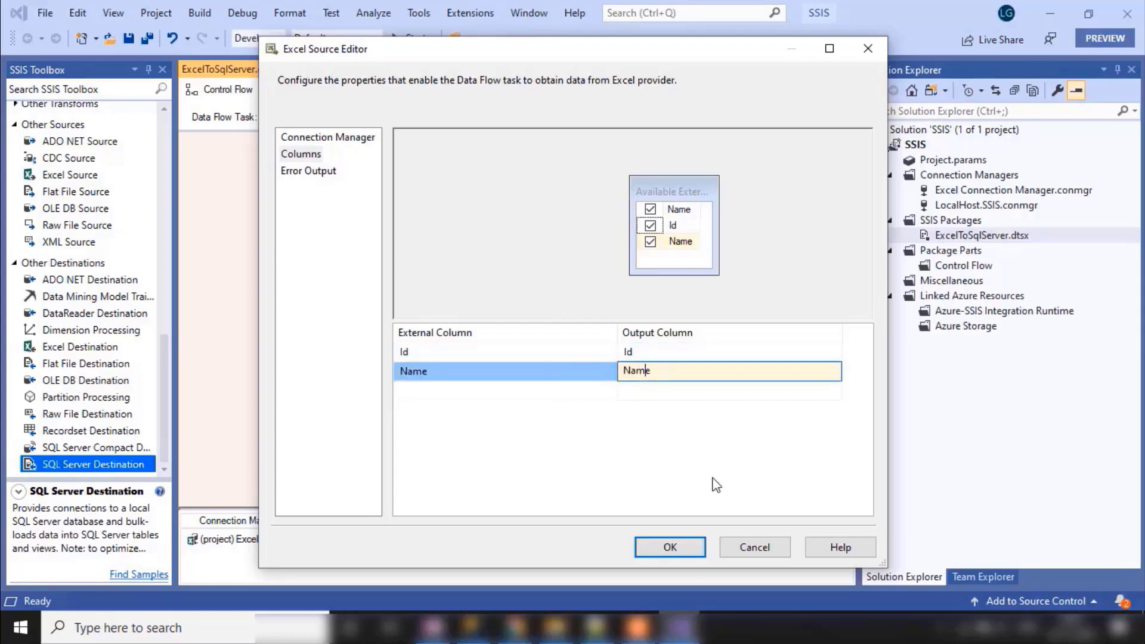
pyautogui.click(670, 547)
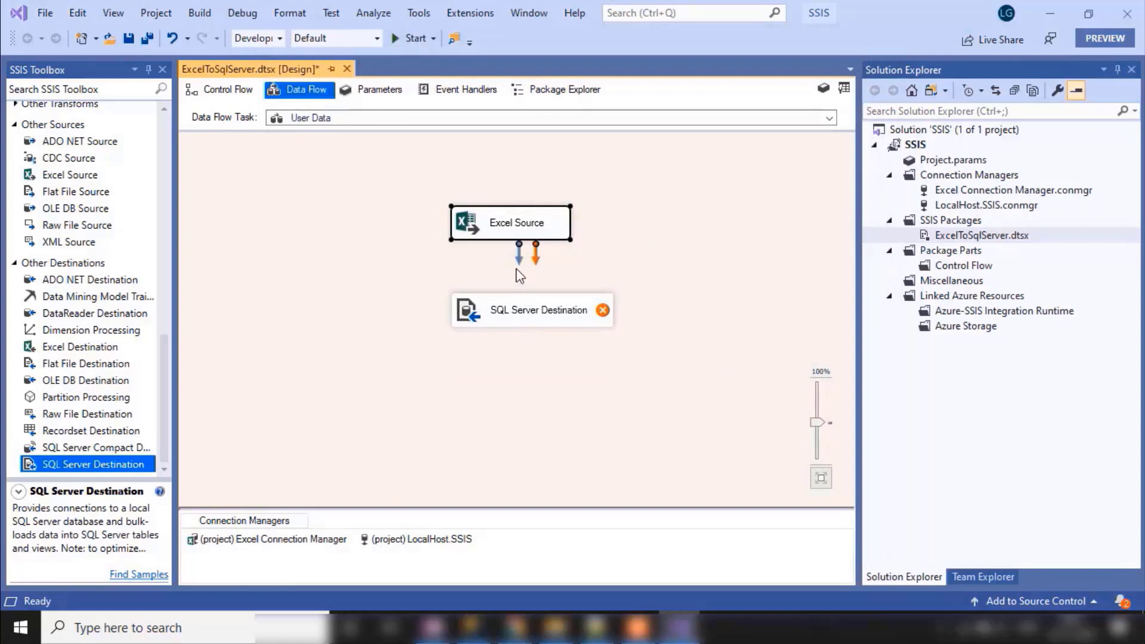
# Step: Connect the Excel Source to the SQL Server Destination and set the destination table to [dbo].[Users] through LocalHost.SSIS
pyautogui.moveTo(519, 265); pyautogui.dragTo(511, 312)
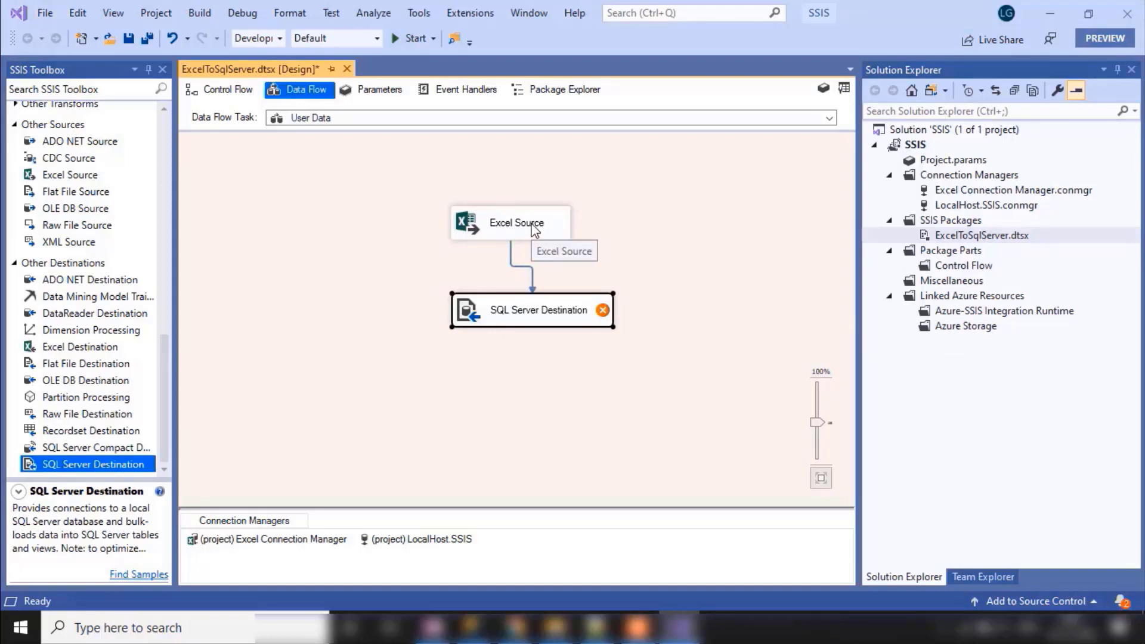
pyautogui.moveTo(526, 317)
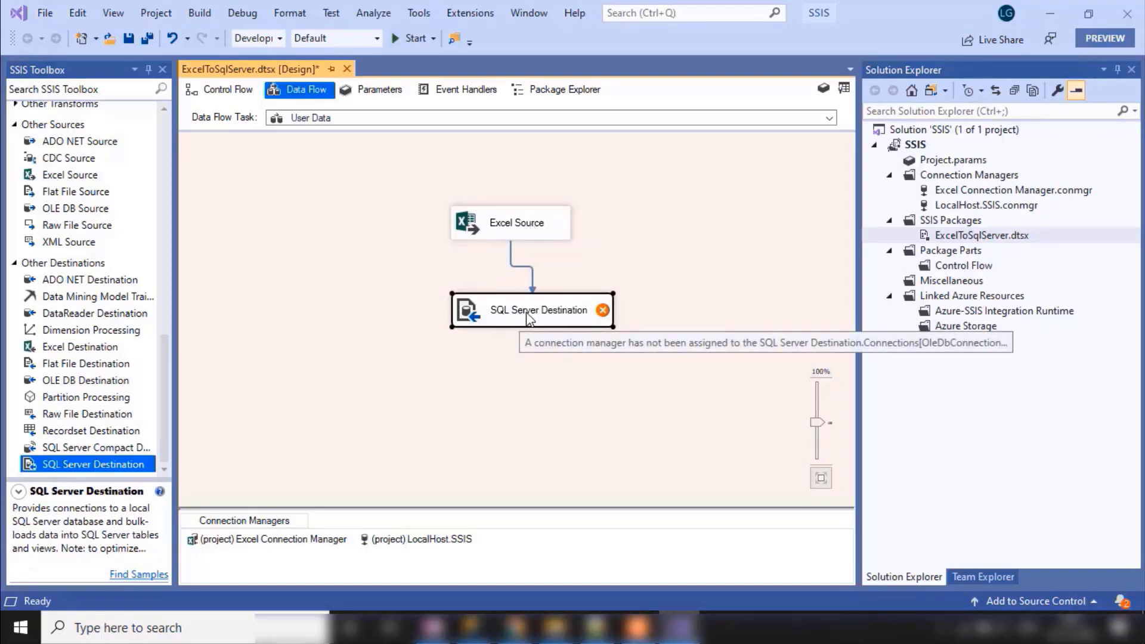
pyautogui.doubleClick(526, 316)
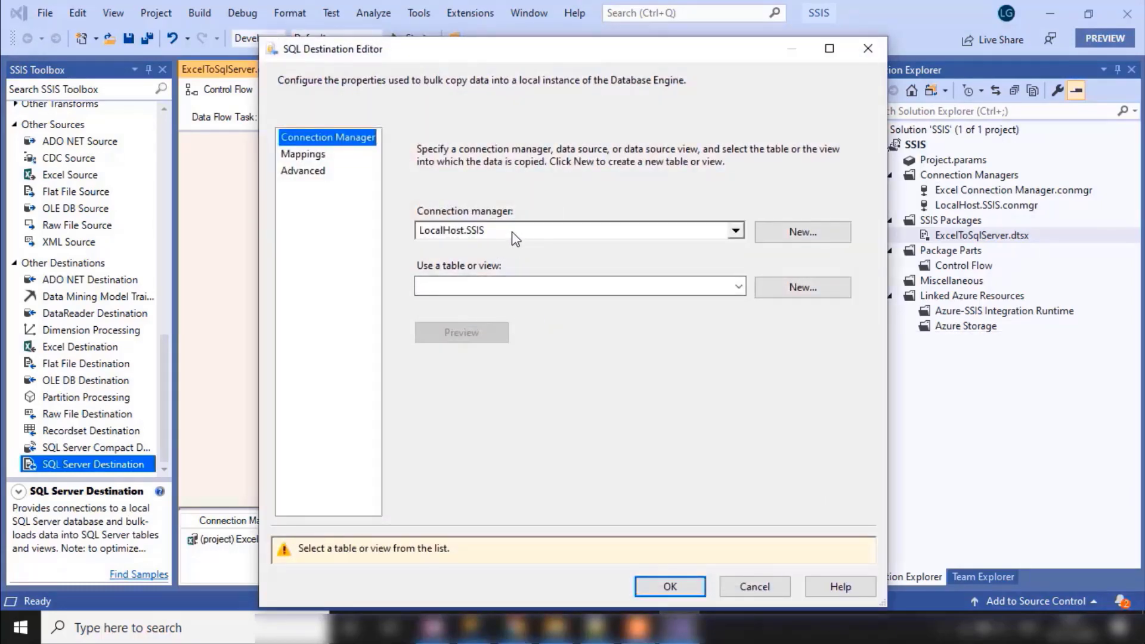
pyautogui.click(503, 287)
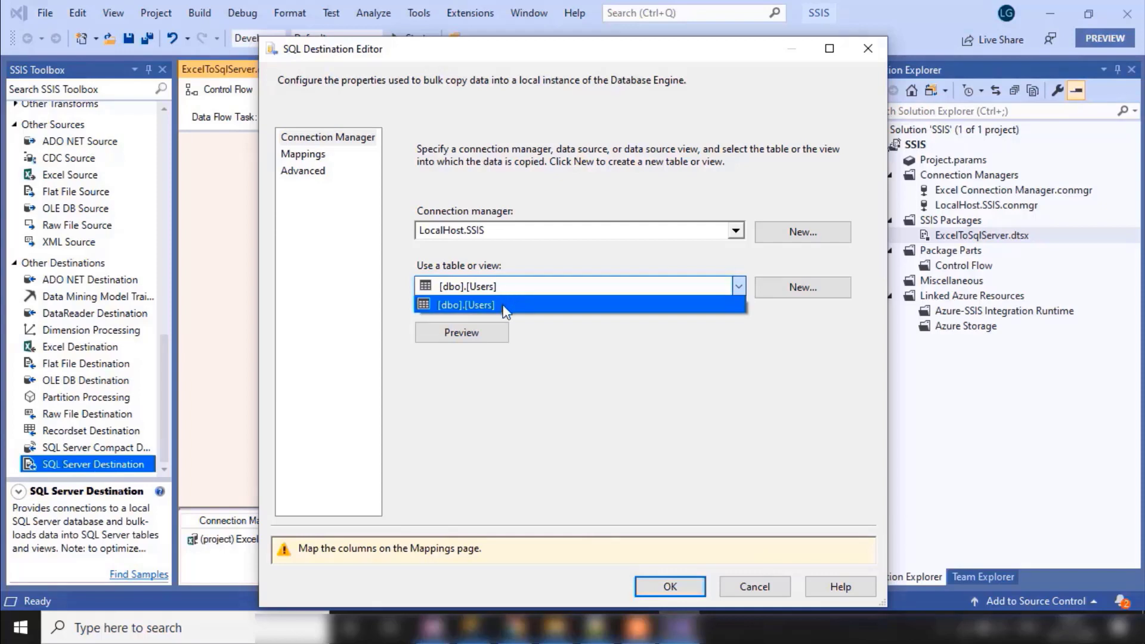
pyautogui.click(506, 306)
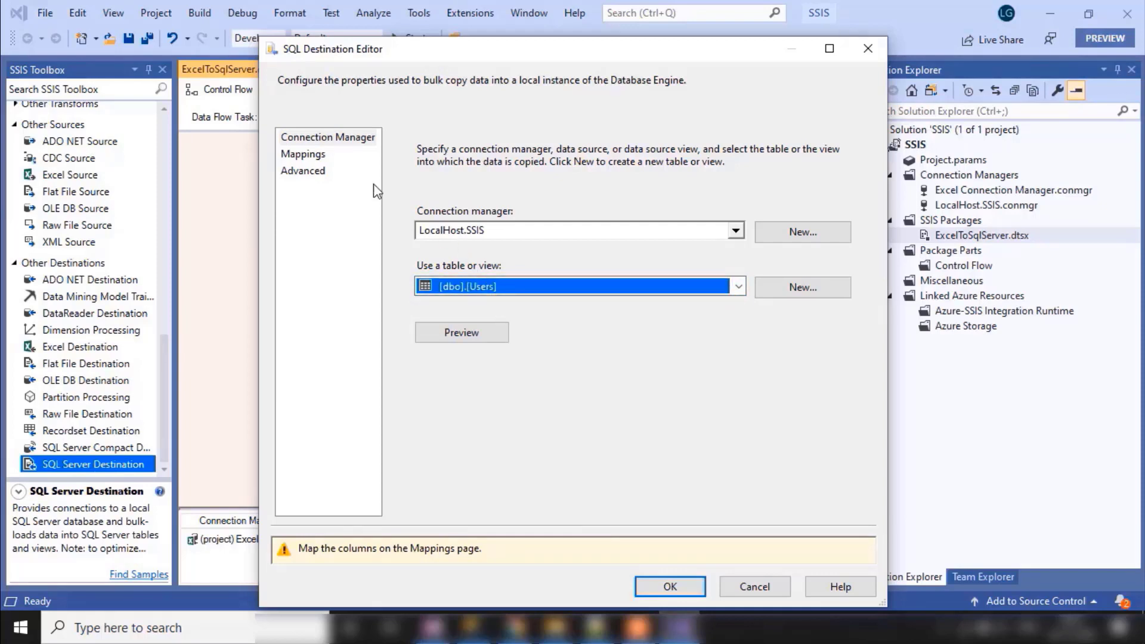
# Step: Map the Id and Name input columns to the matching destination columns and check both pairs
pyautogui.click(304, 156)
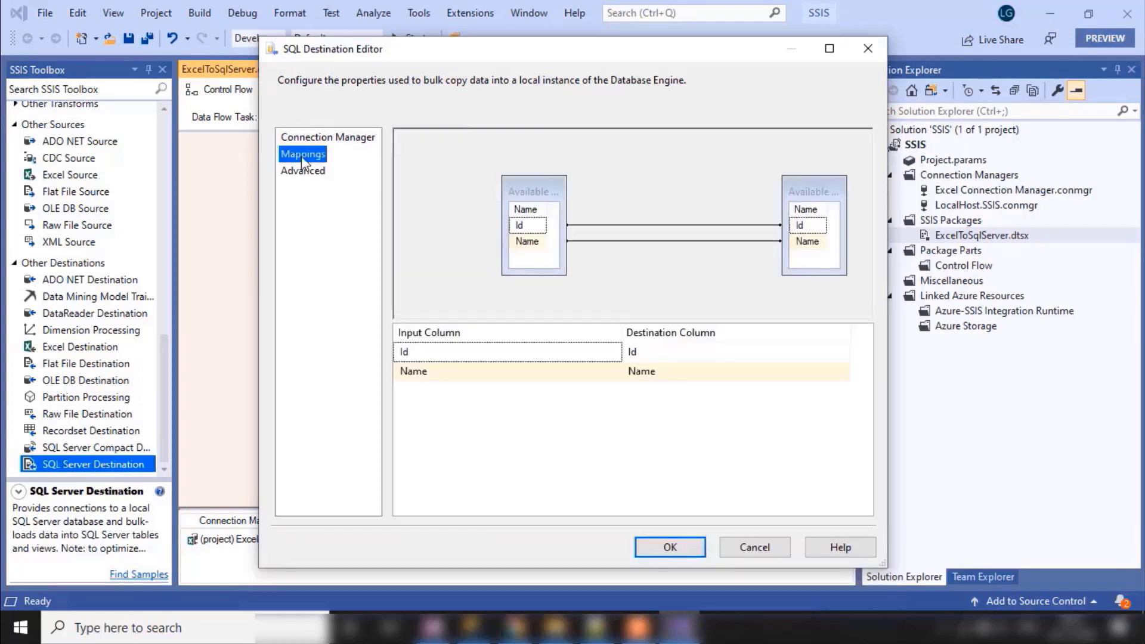
pyautogui.click(418, 351)
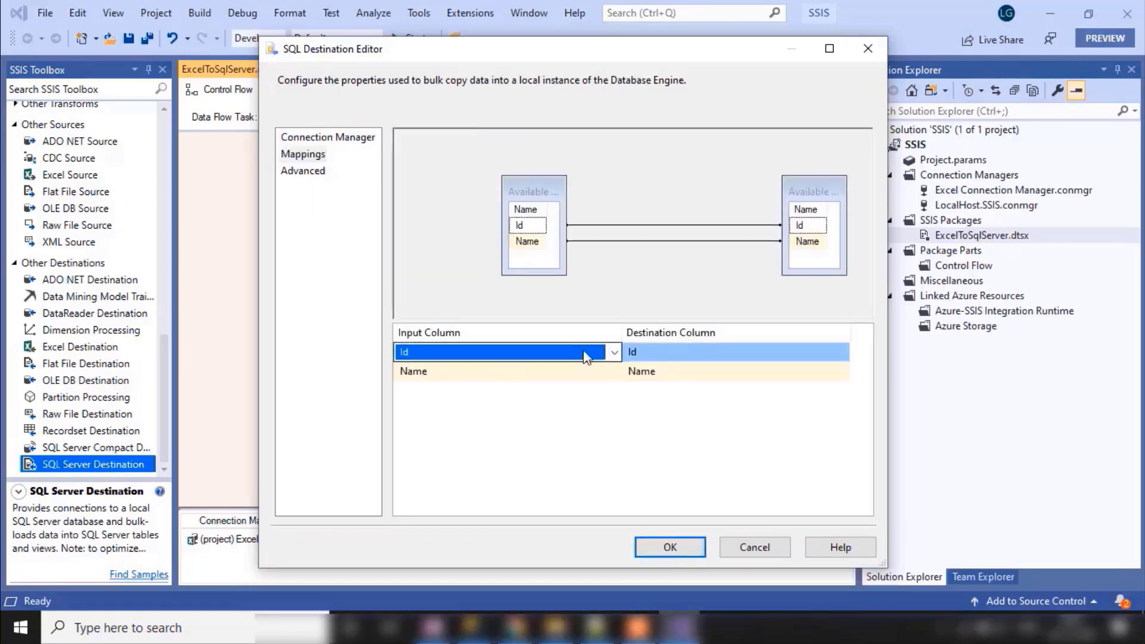
pyautogui.click(426, 374)
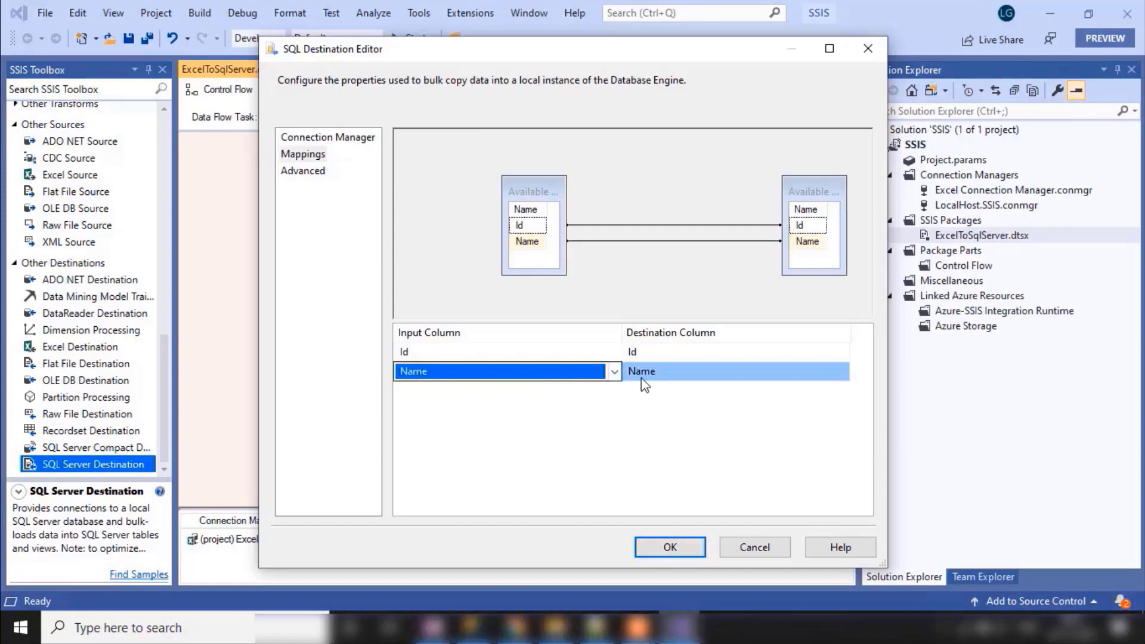
# Step: Set the input for the destination's Id column to <ignore> and map it back to Id
pyautogui.click(524, 352)
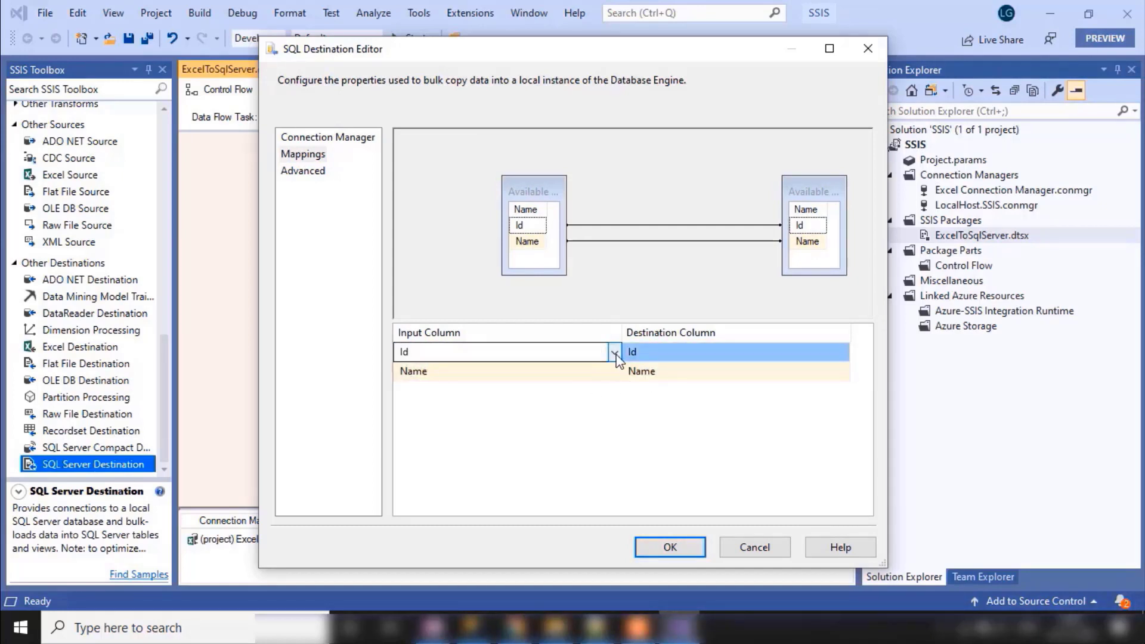
pyautogui.click(614, 353)
pyautogui.click(517, 368)
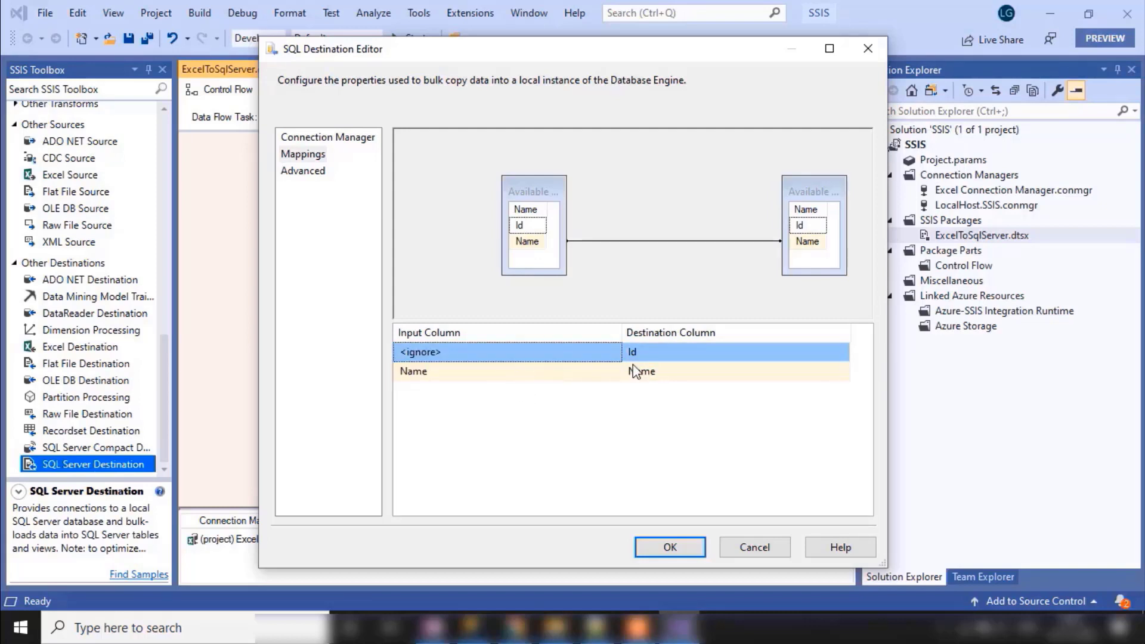
pyautogui.click(603, 353)
pyautogui.click(614, 353)
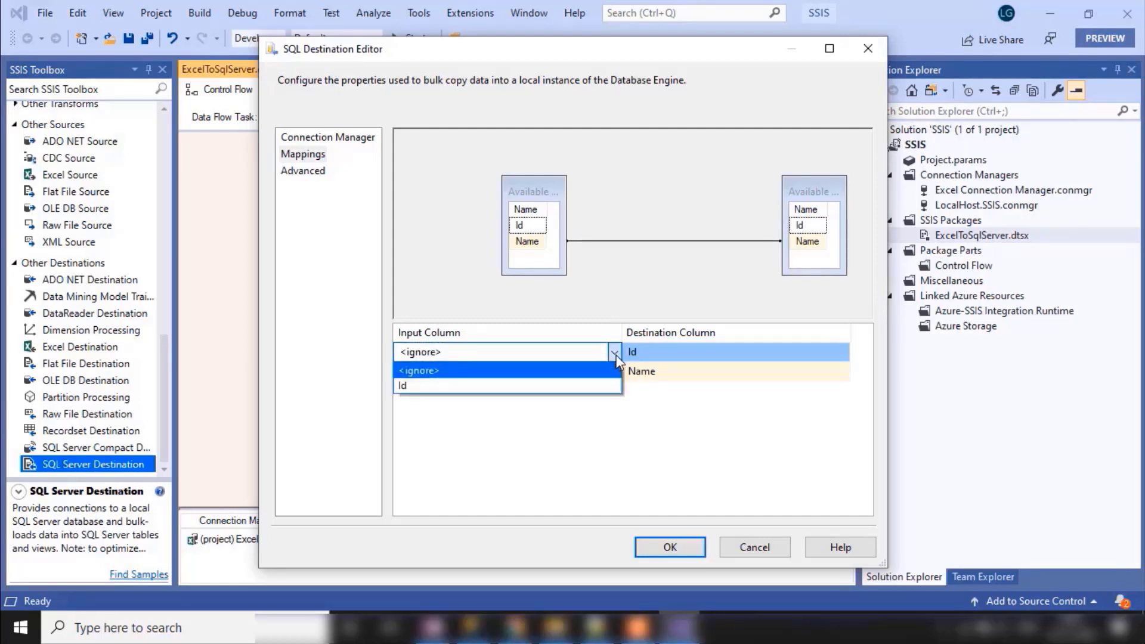
pyautogui.click(556, 384)
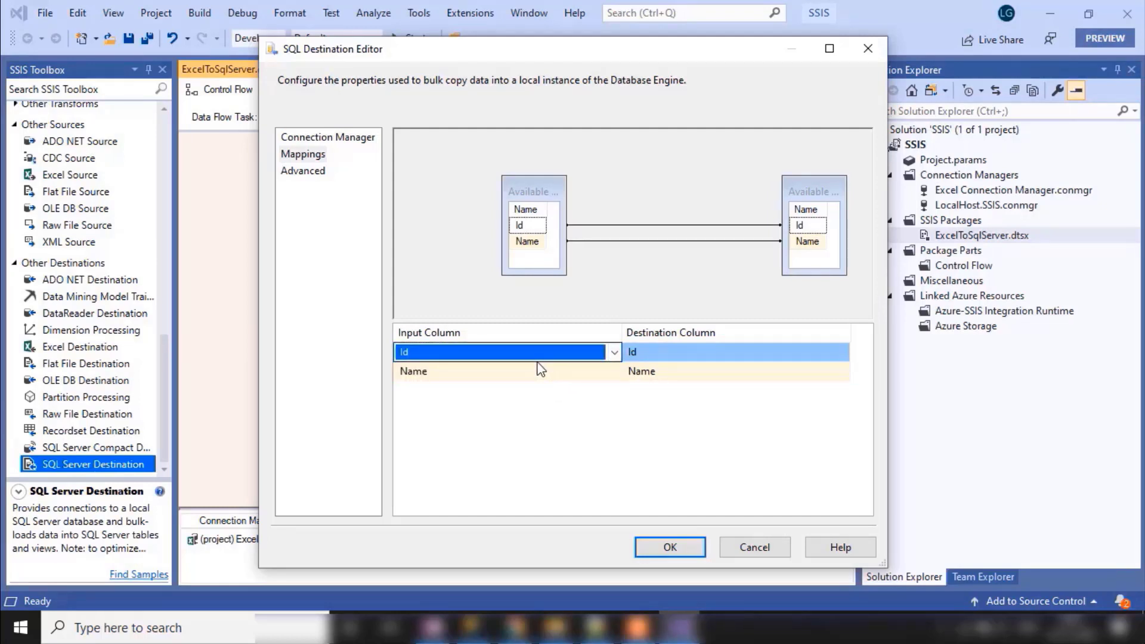
# Step: Recheck the destination's connection settings and accept the SQL Server Destination configuration
pyautogui.click(341, 138)
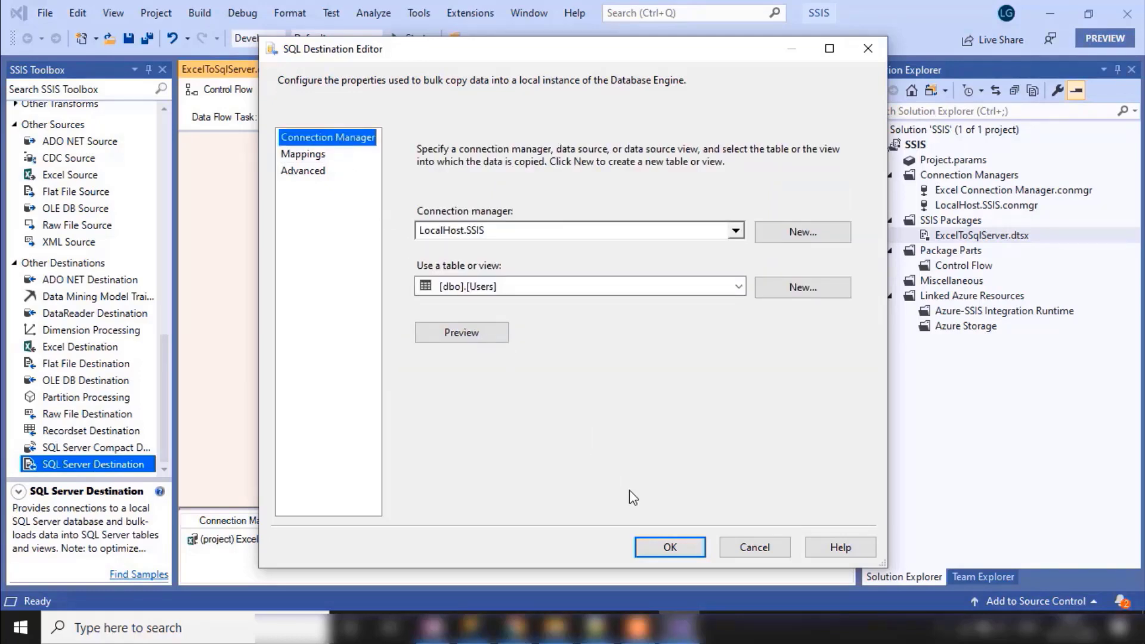
pyautogui.click(671, 548)
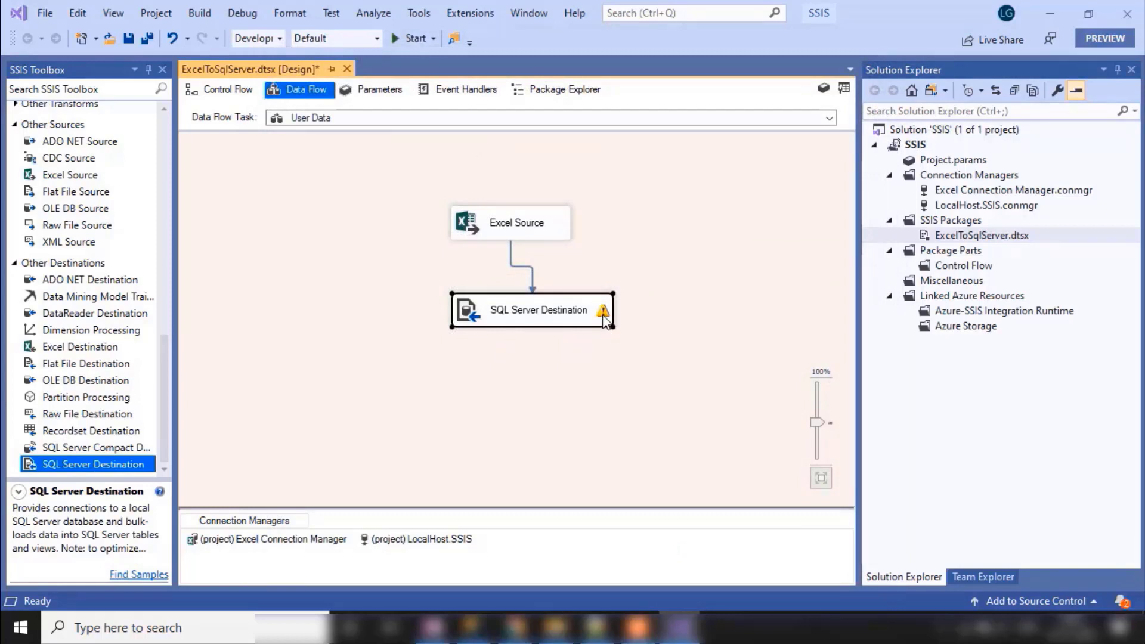
pyautogui.moveTo(604, 314)
# Step: Switch to SQL Server Management Studio and examine the data types of the Id and Name columns in dbo.Users
pyautogui.click(469, 628)
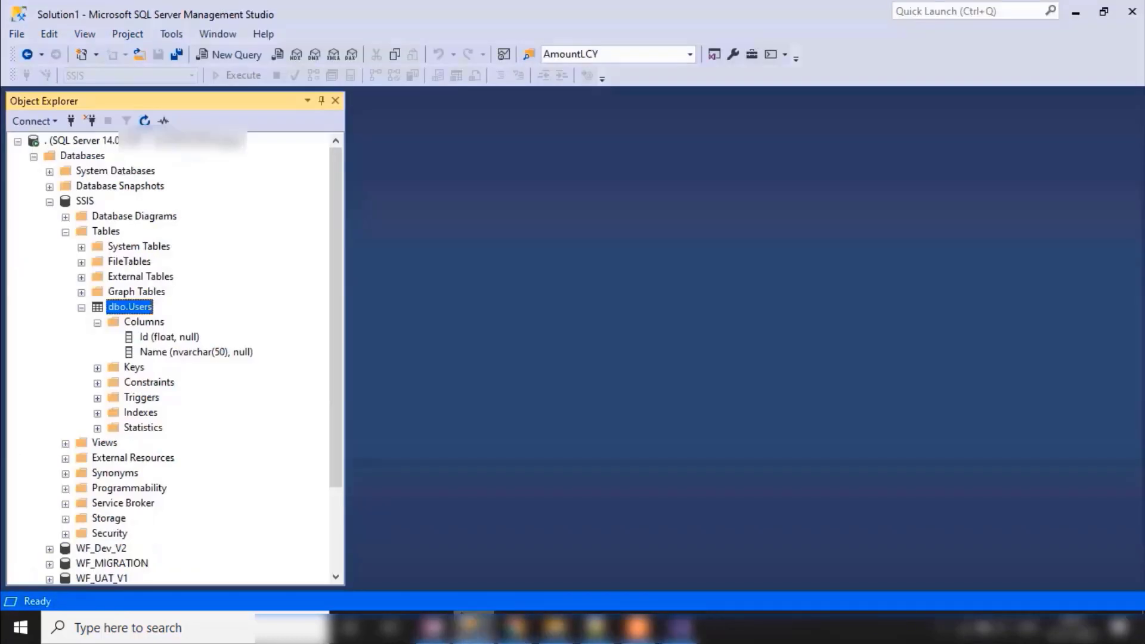
pyautogui.click(143, 306)
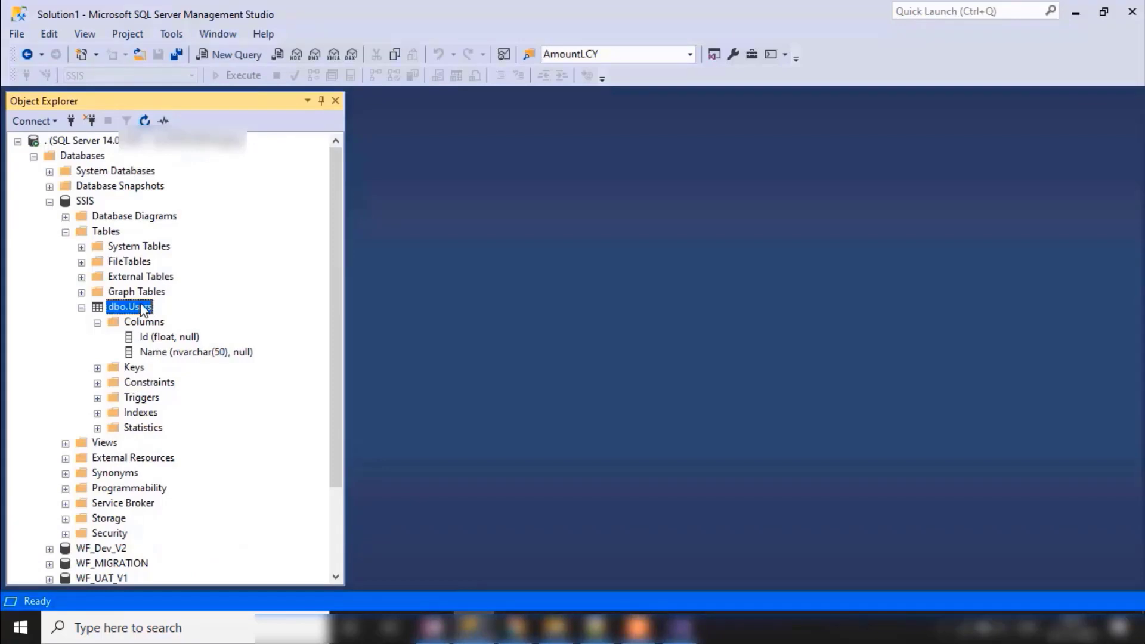
pyautogui.click(93, 326)
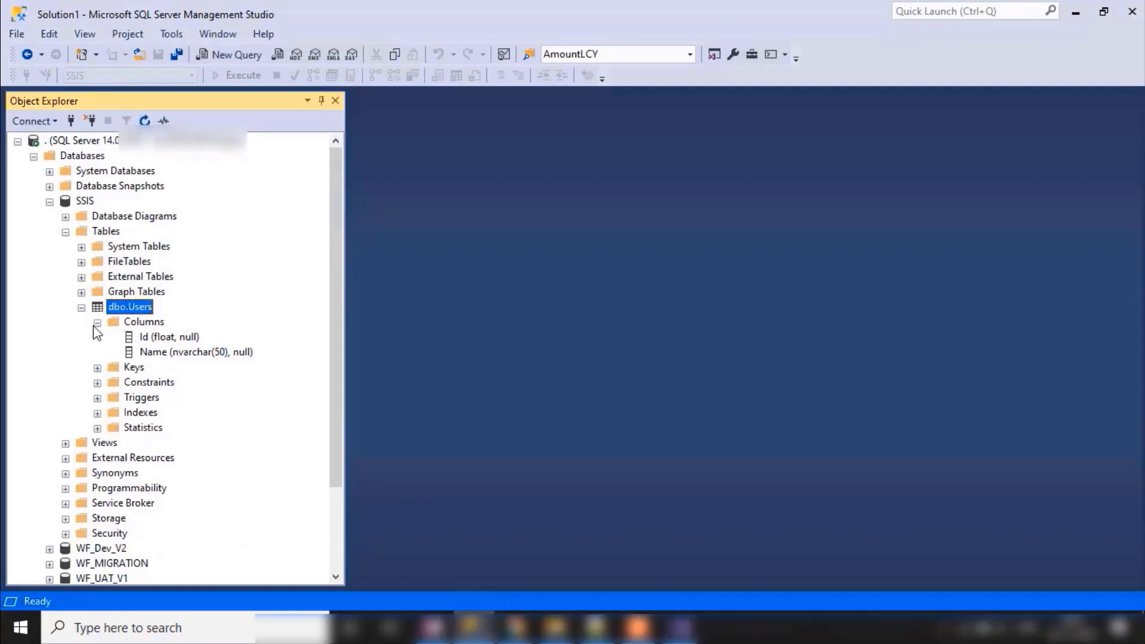
pyautogui.click(154, 338)
pyautogui.click(155, 352)
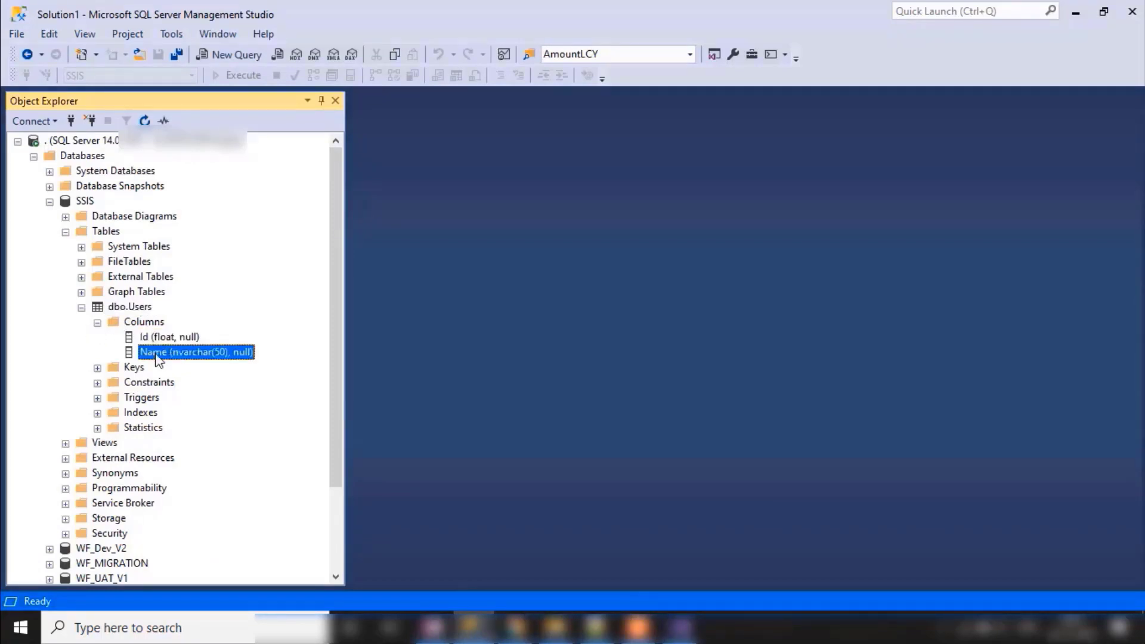
pyautogui.click(160, 338)
pyautogui.click(161, 353)
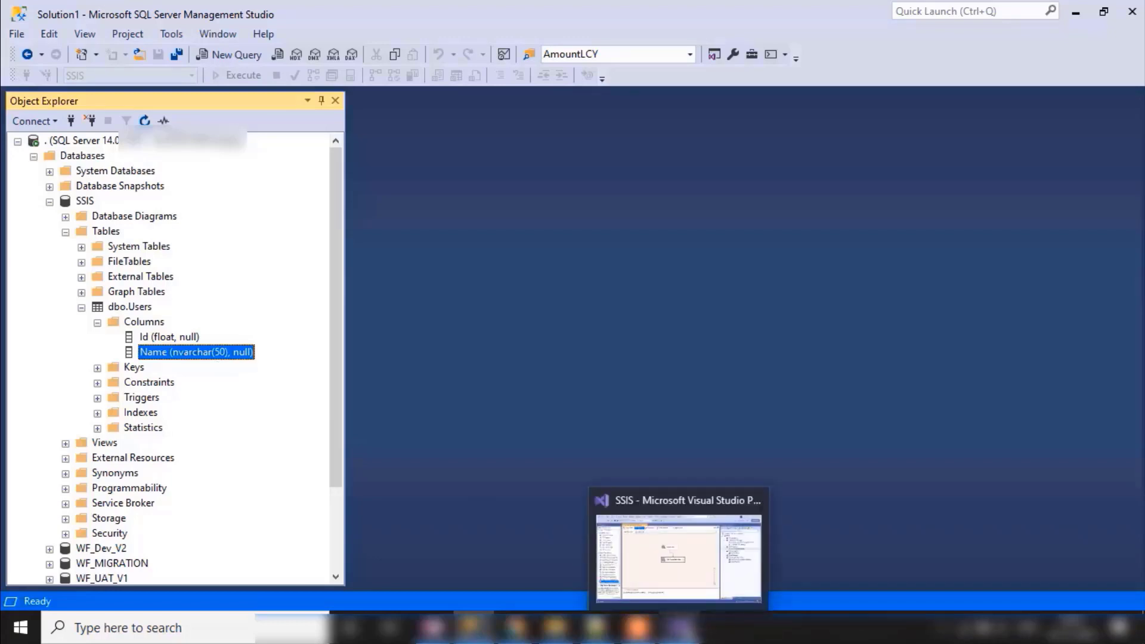
# Step: Switch back to Visual Studio and execute the User Data data flow task
pyautogui.click(680, 627)
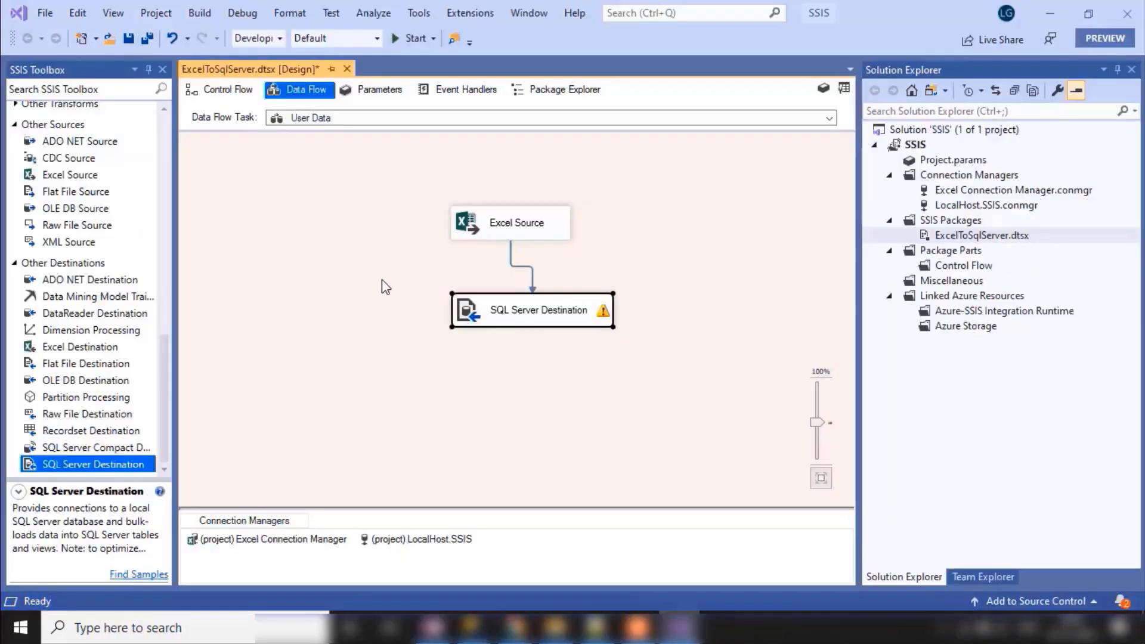
pyautogui.click(357, 260)
pyautogui.rightClick(337, 238)
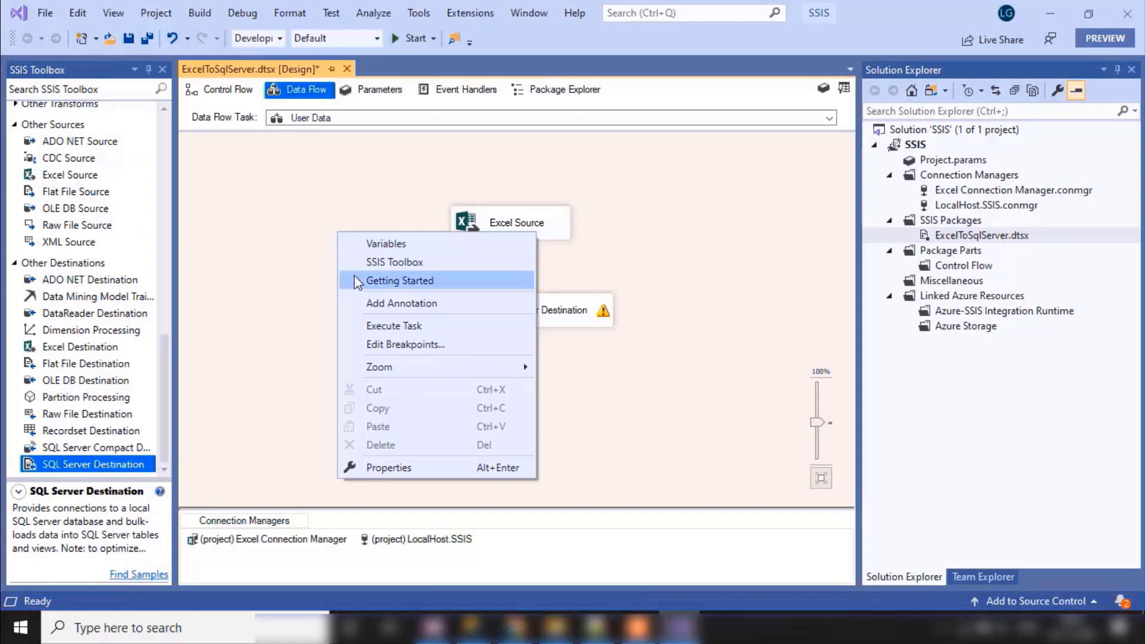
pyautogui.click(374, 326)
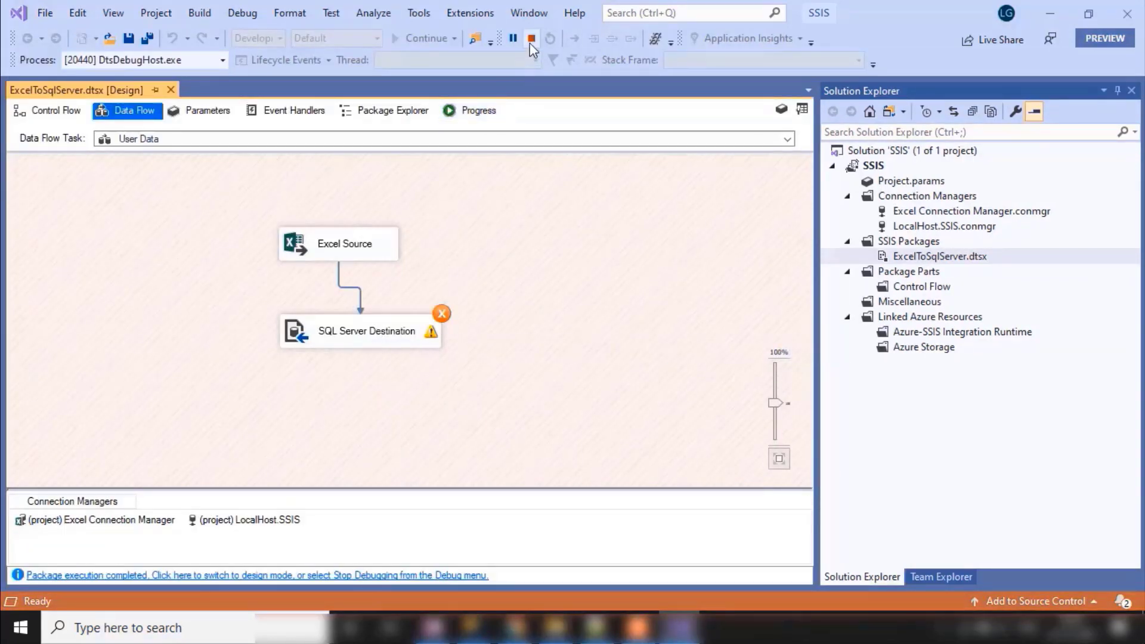
# Step: Read through the task's execution progress log and stop debugging
pyautogui.click(488, 115)
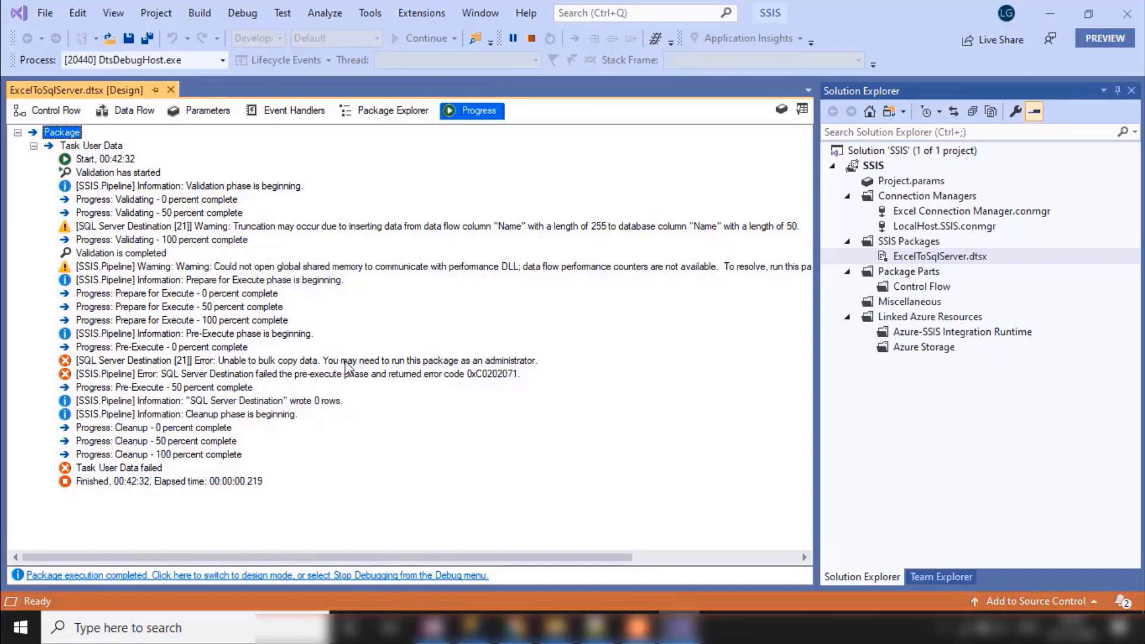
pyautogui.click(531, 40)
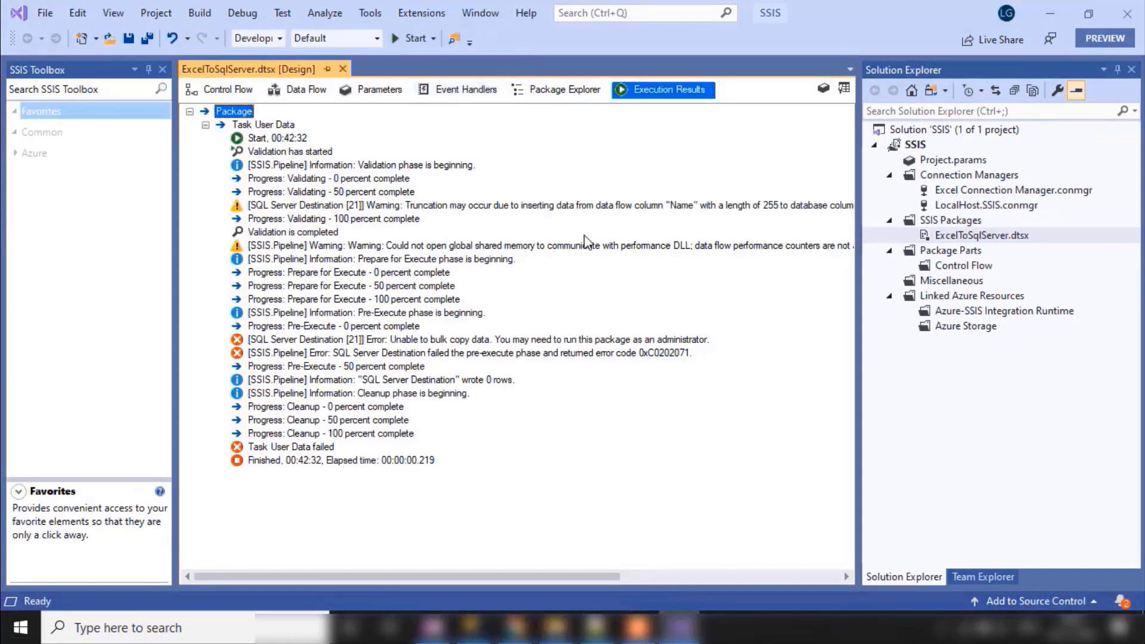
# Step: Save and close the ExcelToSqlServer.dtsx package, then exit Visual Studio while saving the pending SSIS solution changes
pyautogui.hotkey('ctrl', 's')
pyautogui.click(343, 69)
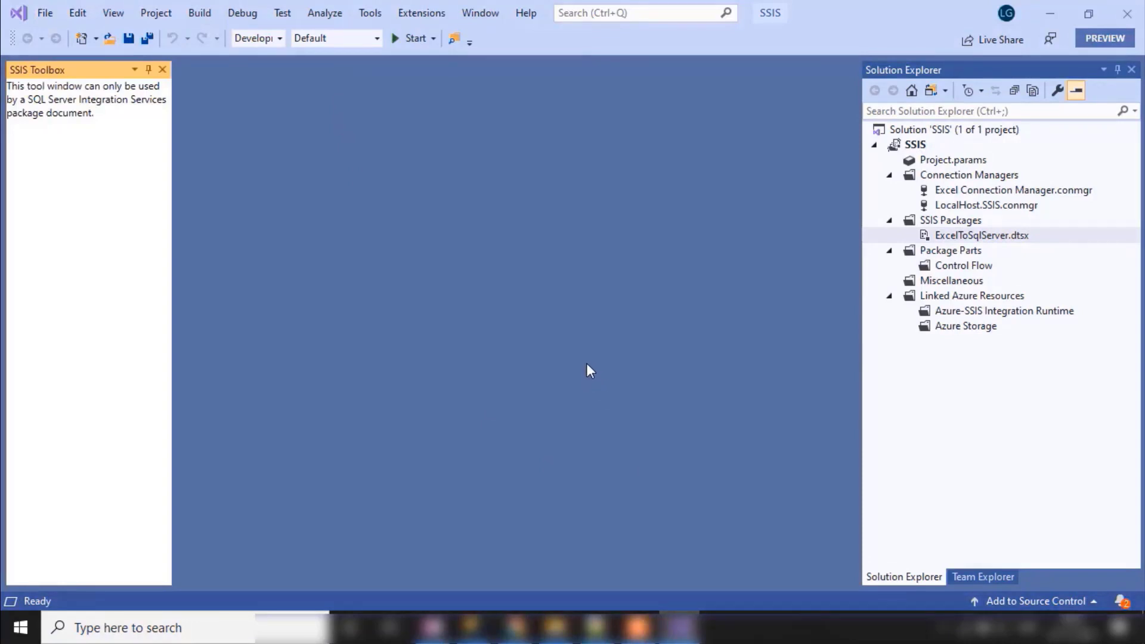
pyautogui.click(1137, 24)
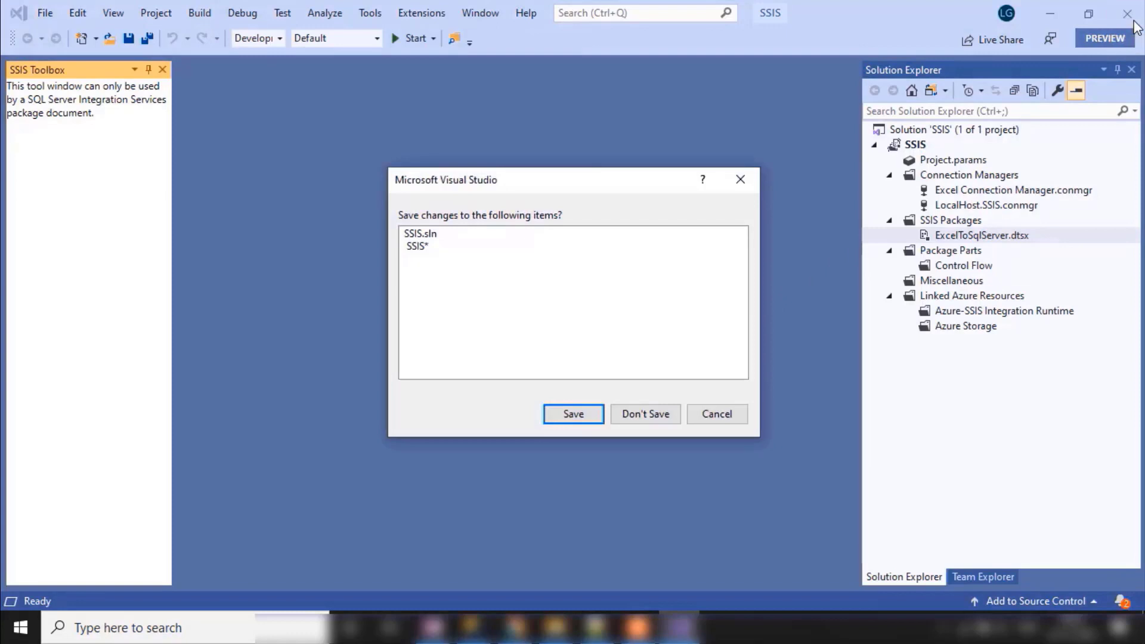
pyautogui.click(584, 419)
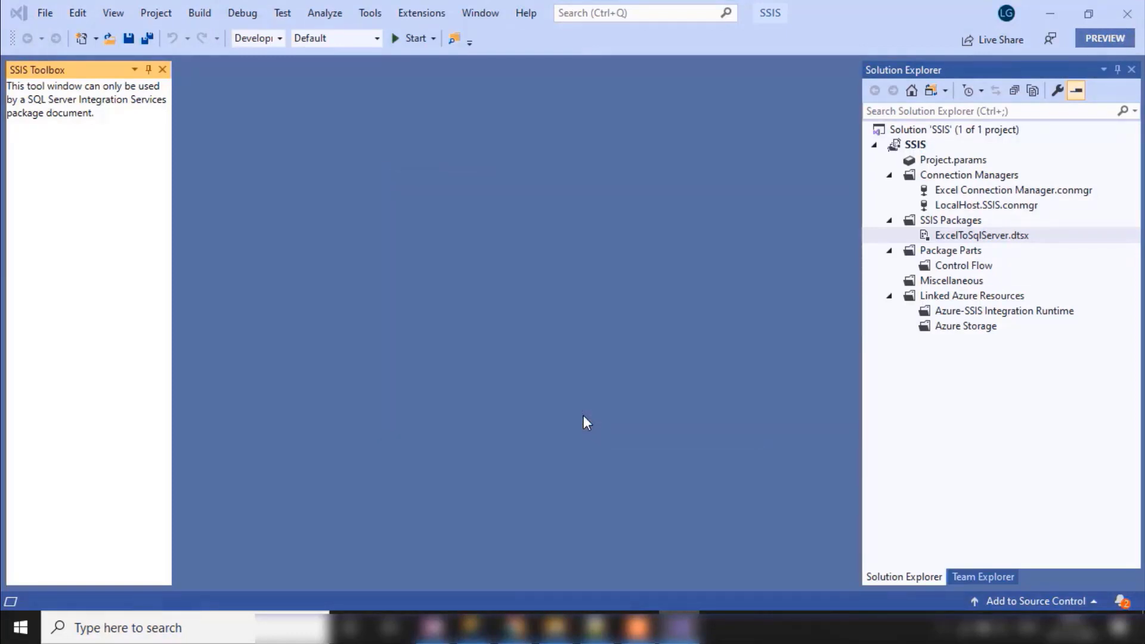
# Step: Relaunch Visual Studio 2019 Preview as administrator and open the recent solution SSIS.sln
pyautogui.press('super')
pyautogui.write('visu')
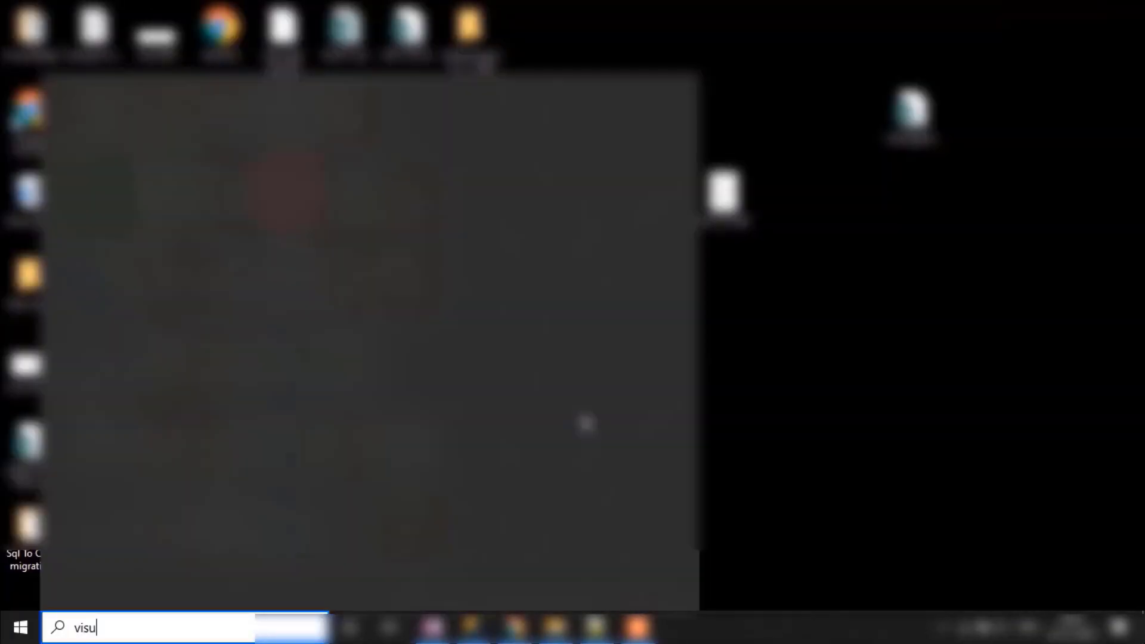
pyautogui.rightClick(219, 186)
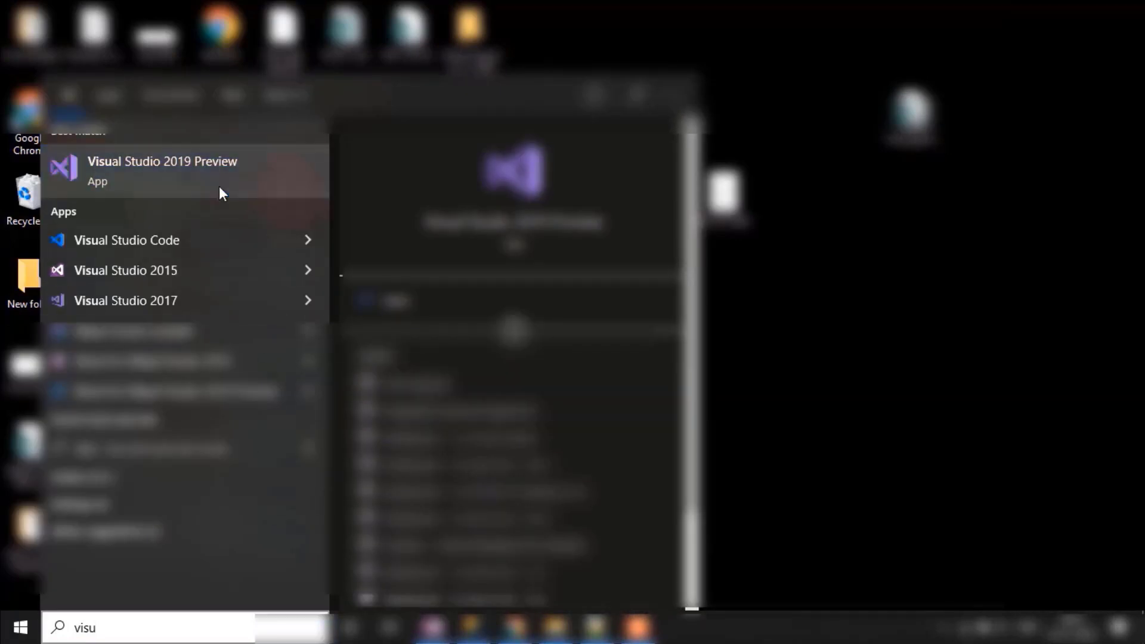
pyautogui.click(249, 202)
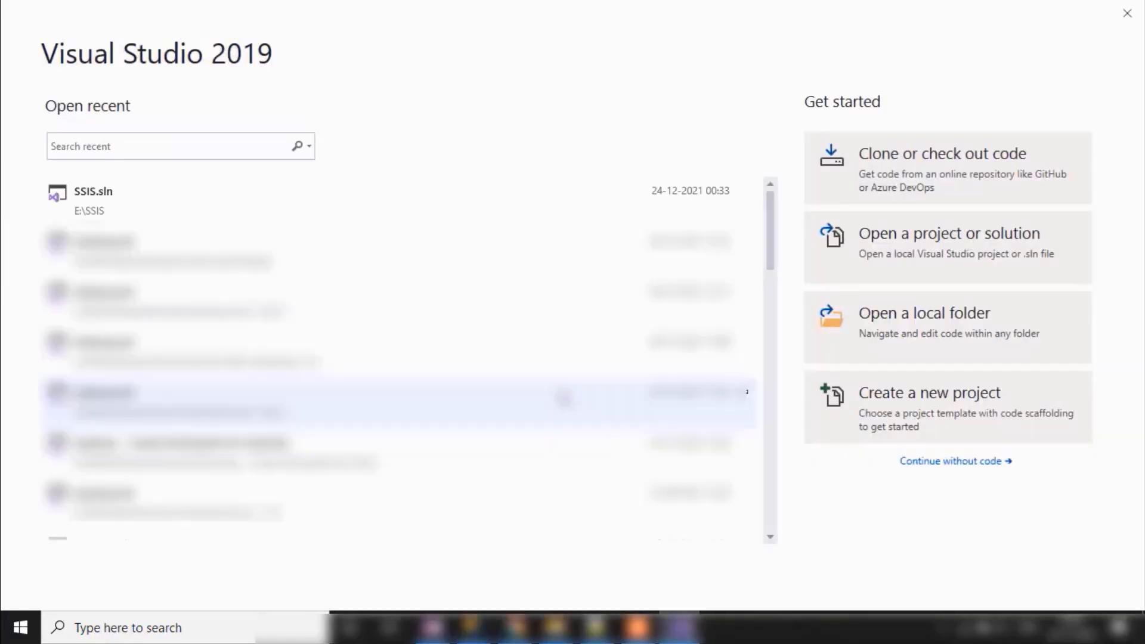
pyautogui.click(200, 209)
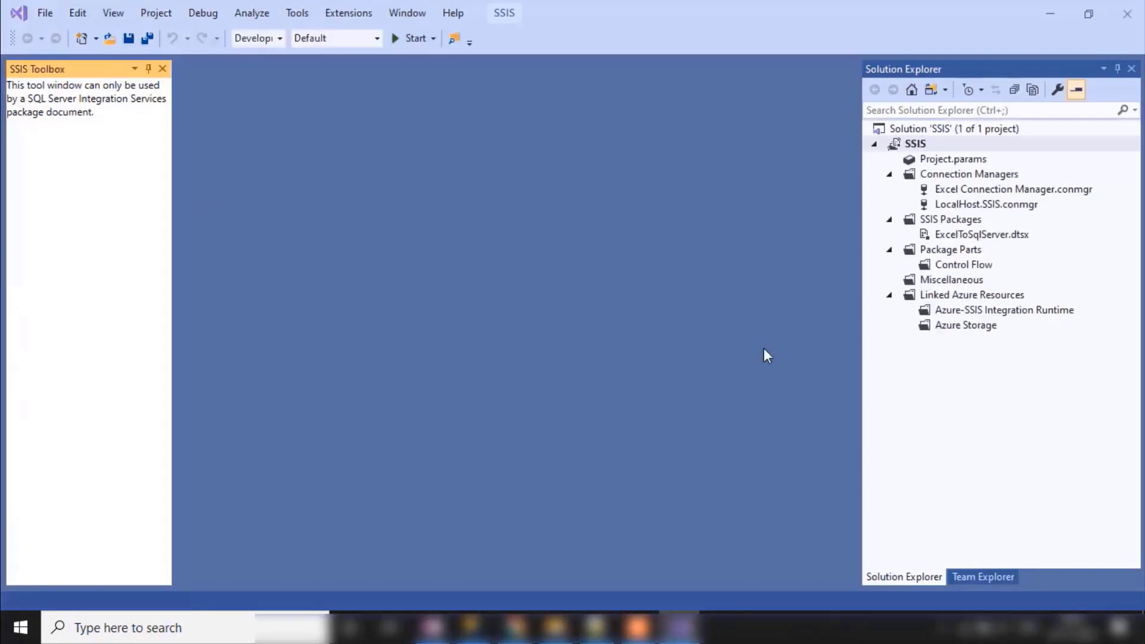
# Step: Open the User Data data flow in ExcelToSqlServer.dtsx and execute the task
pyautogui.doubleClick(972, 235)
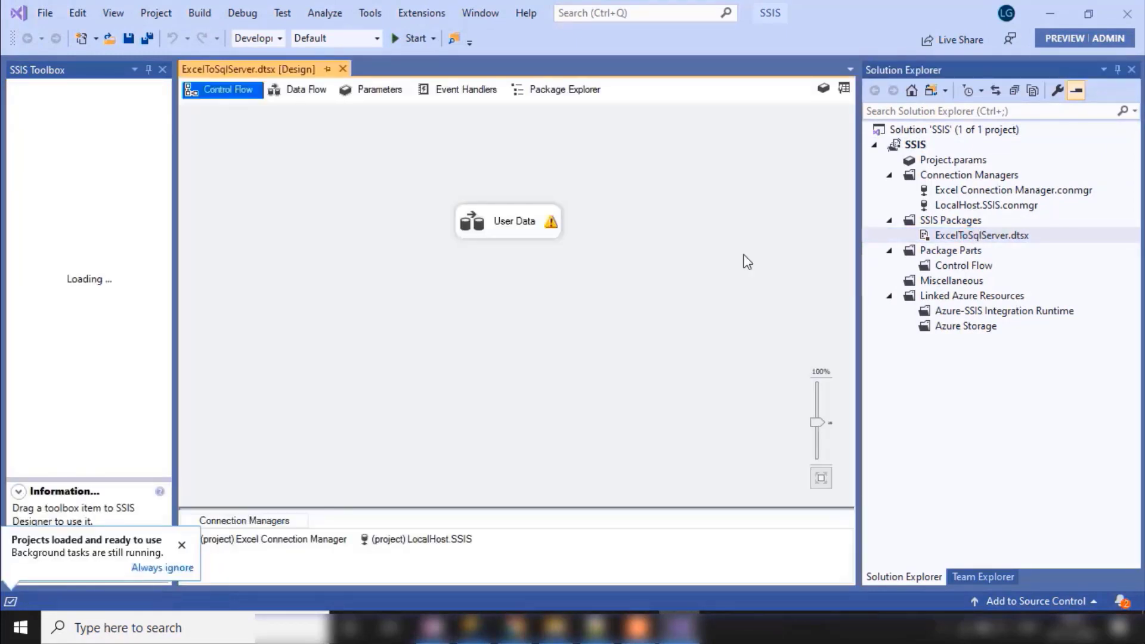
pyautogui.doubleClick(513, 224)
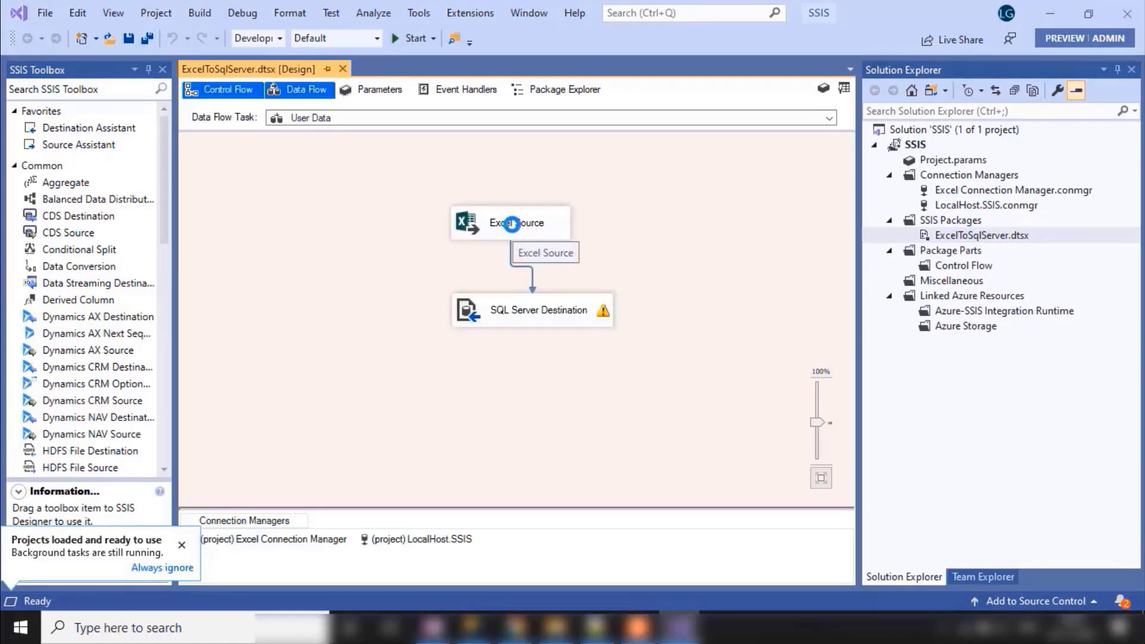
pyautogui.rightClick(331, 231)
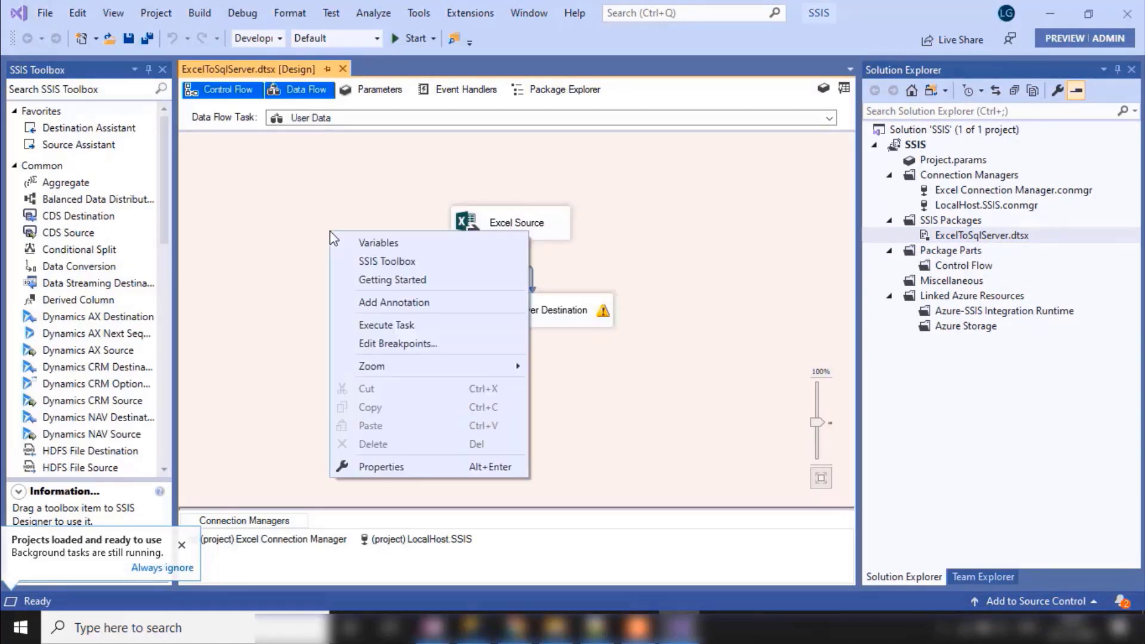
pyautogui.click(361, 324)
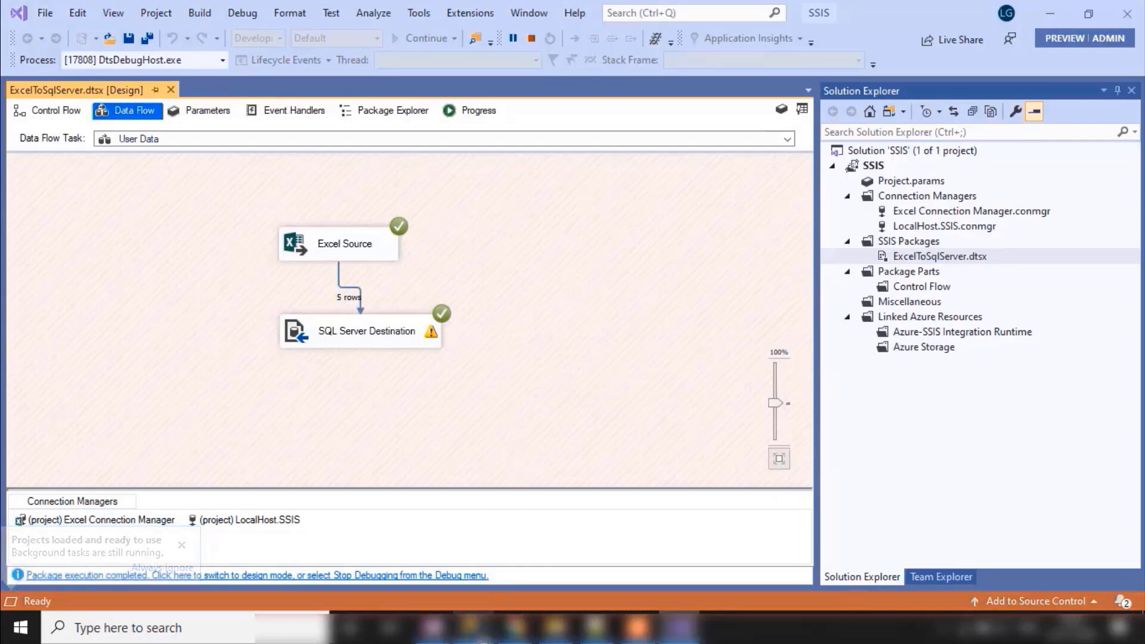
# Step: Switch to SQL Server Management Studio, query the top 1000 rows of dbo.Users, and fit the Id and Name result columns to their contents
pyautogui.click(473, 627)
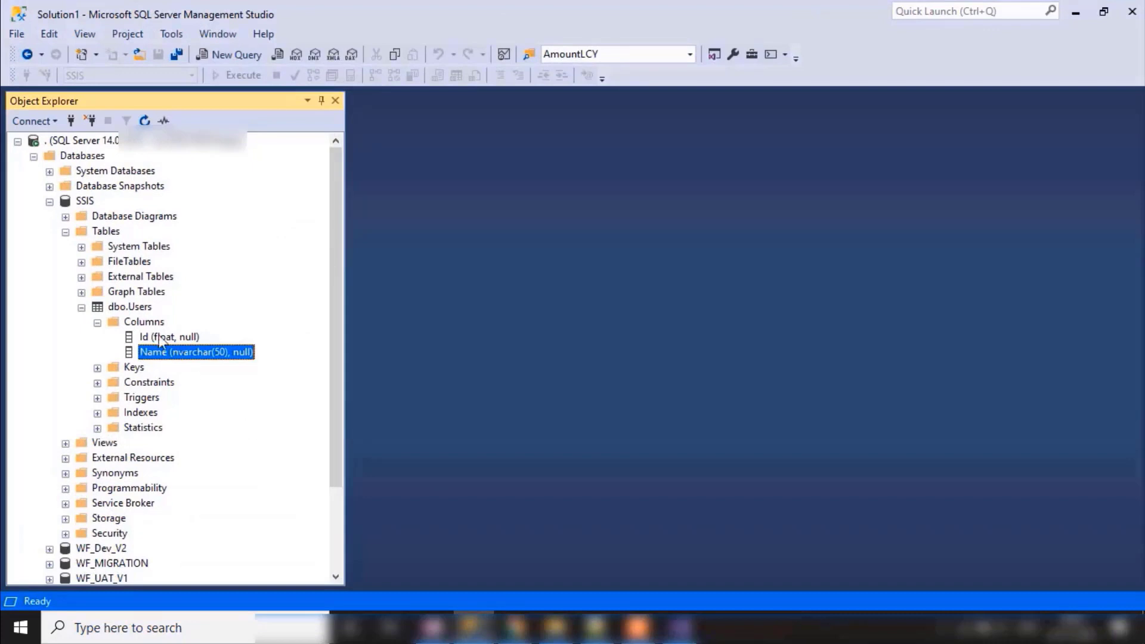
pyautogui.click(134, 311)
pyautogui.rightClick(134, 314)
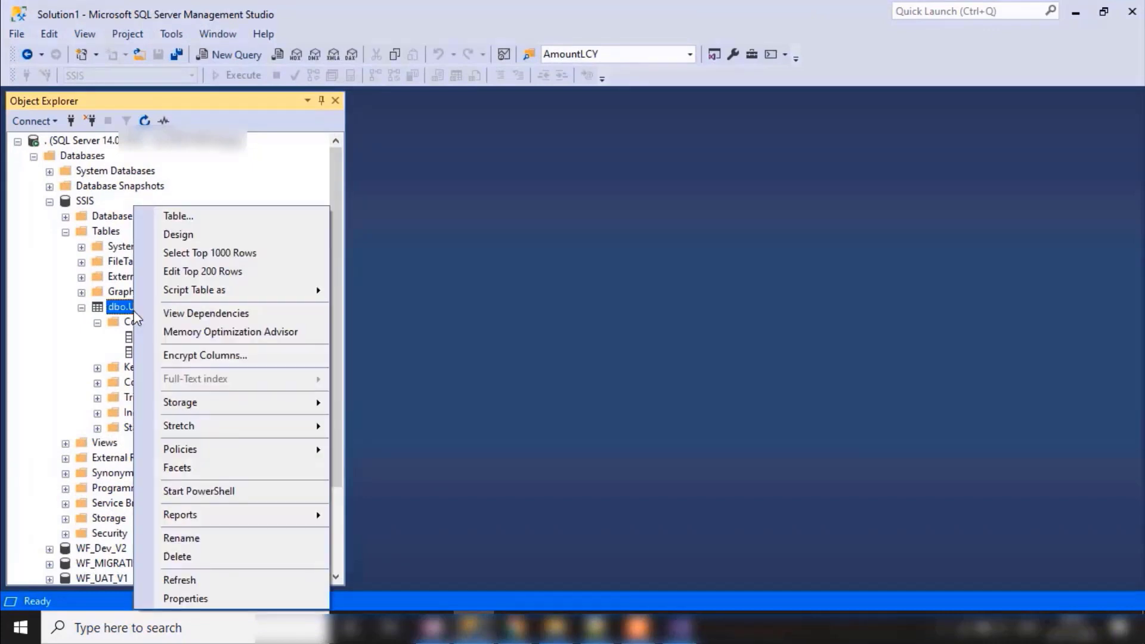
pyautogui.click(200, 257)
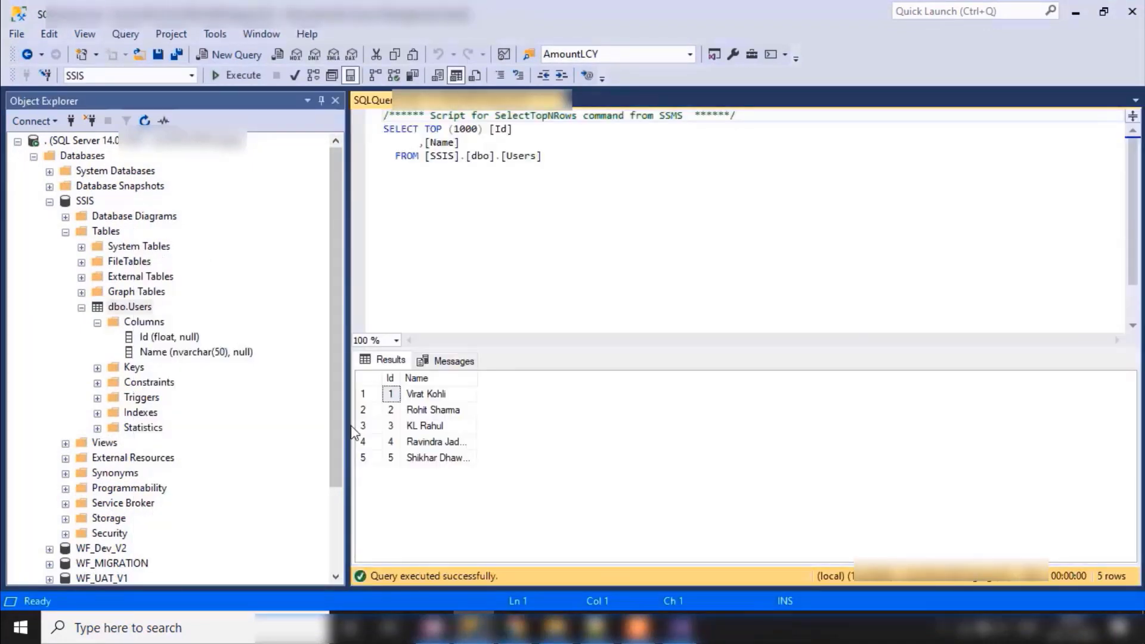
pyautogui.doubleClick(401, 377)
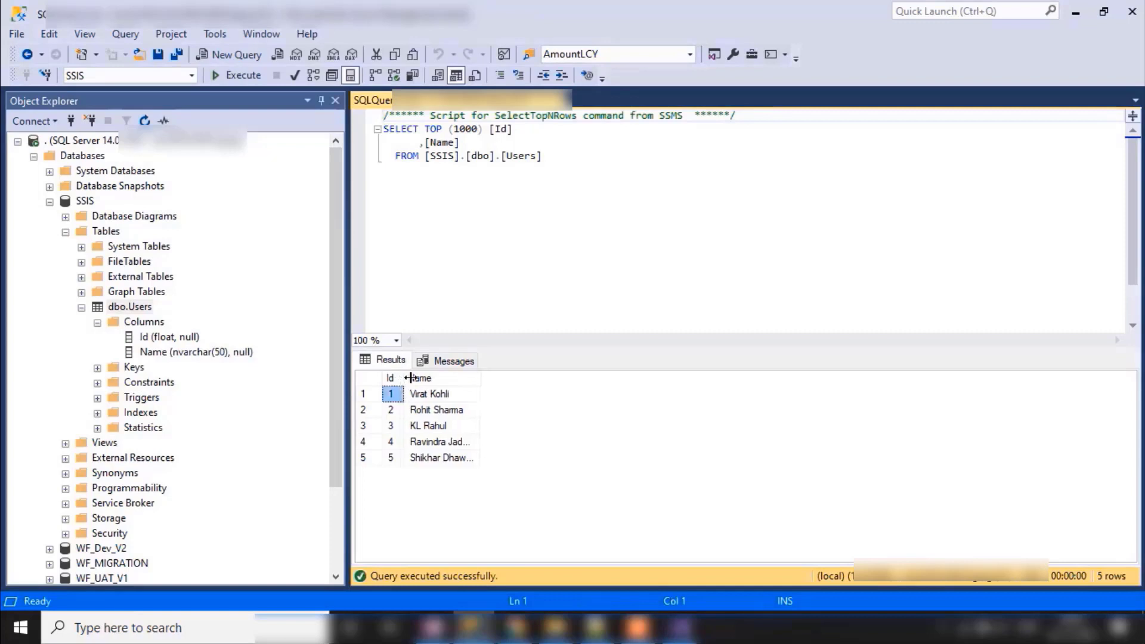
pyautogui.doubleClick(480, 378)
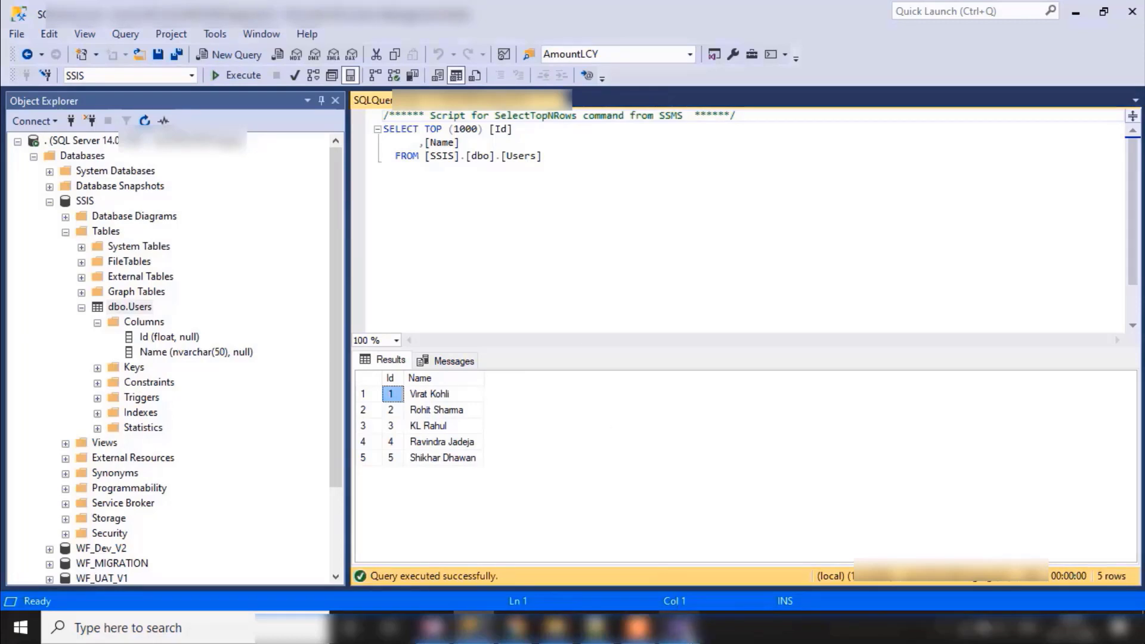
# Step: Switch back to Visual Studio and stop debugging the package
pyautogui.moveTo(679, 627)
pyautogui.click(678, 558)
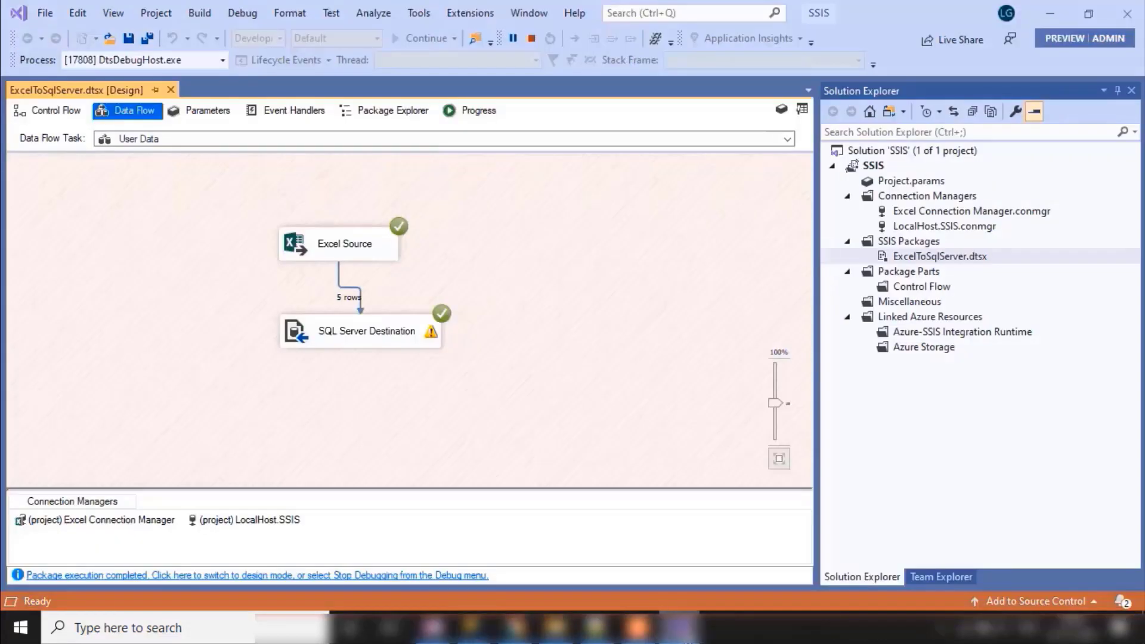
pyautogui.click(530, 37)
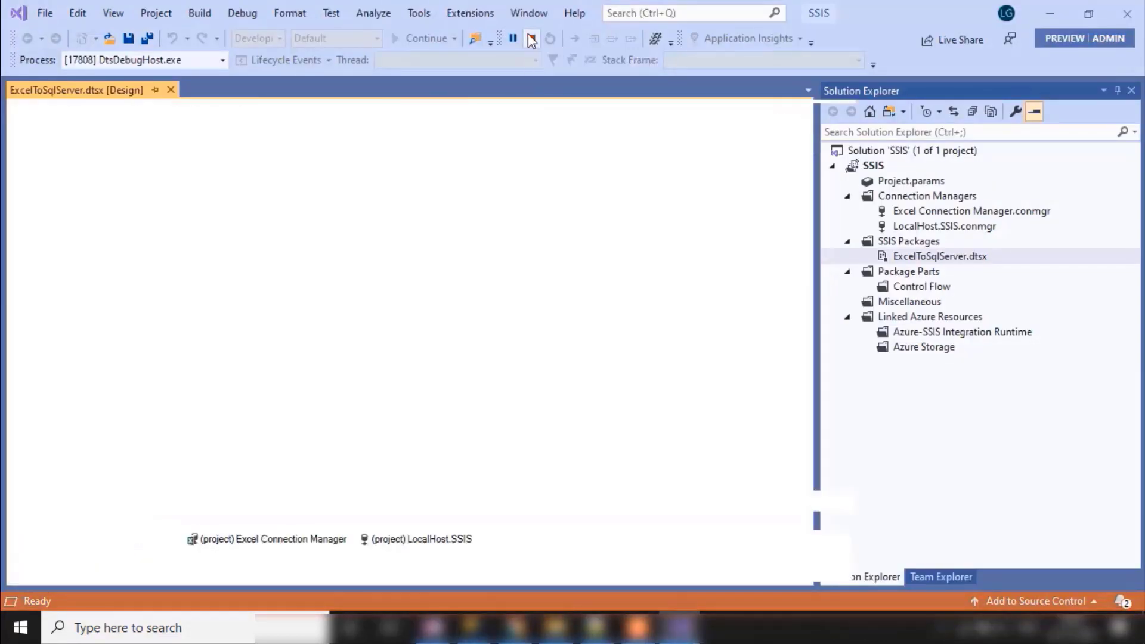